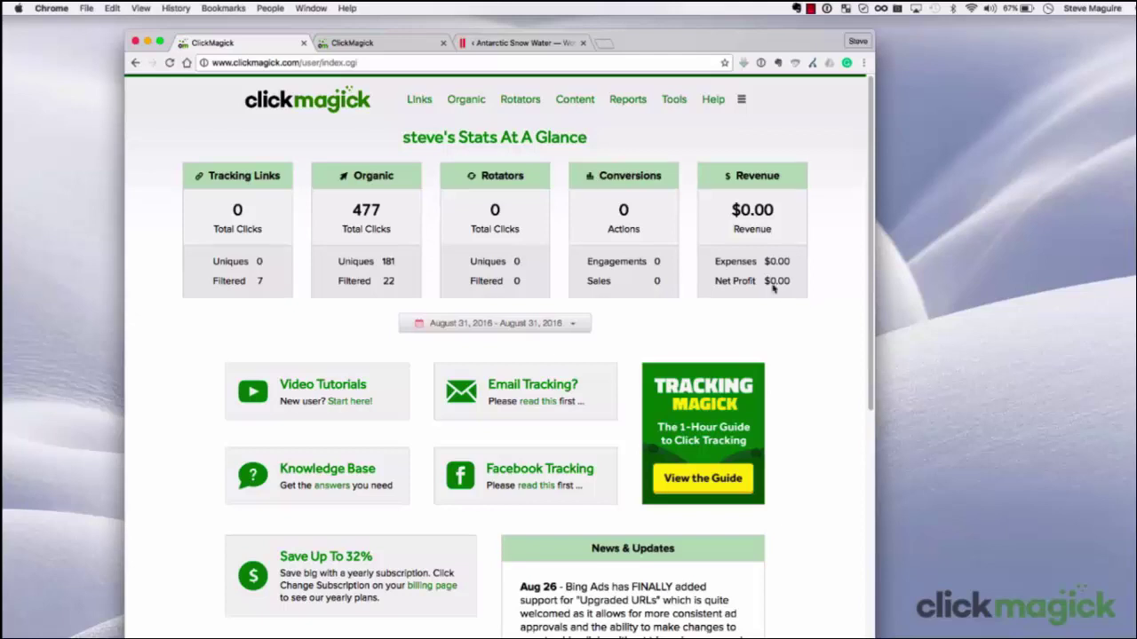
Switch to the ClickMagick tab showing the Track Conversions page for Antarctic Snow Water
click(411, 42)
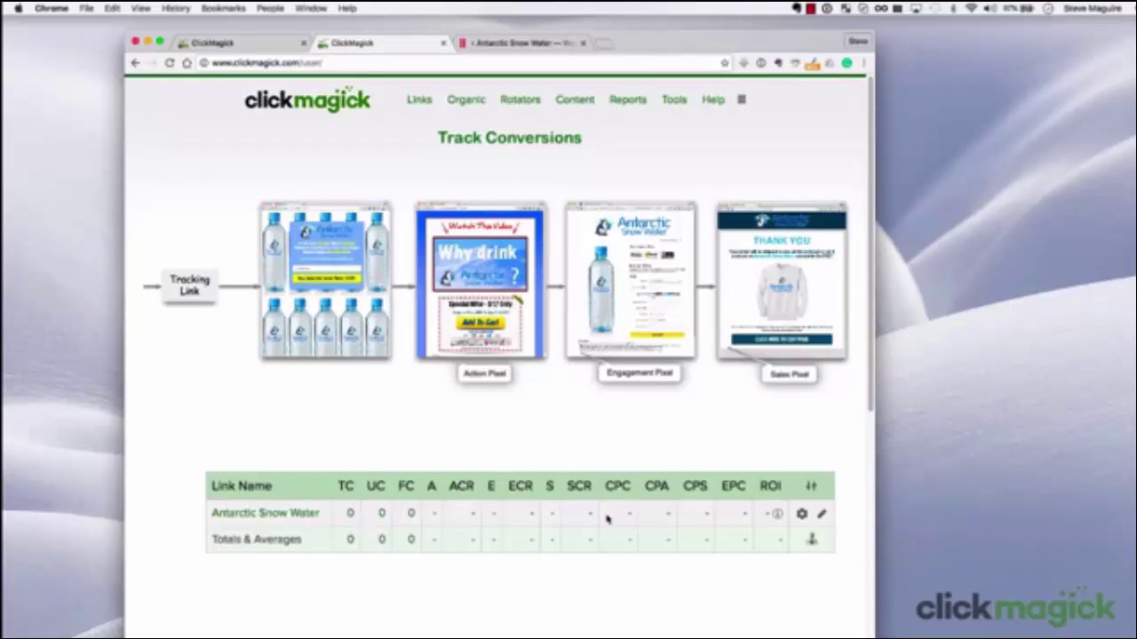
Open Links and expand the Antarctic Snow Water link's settings through its gear icon
click(421, 101)
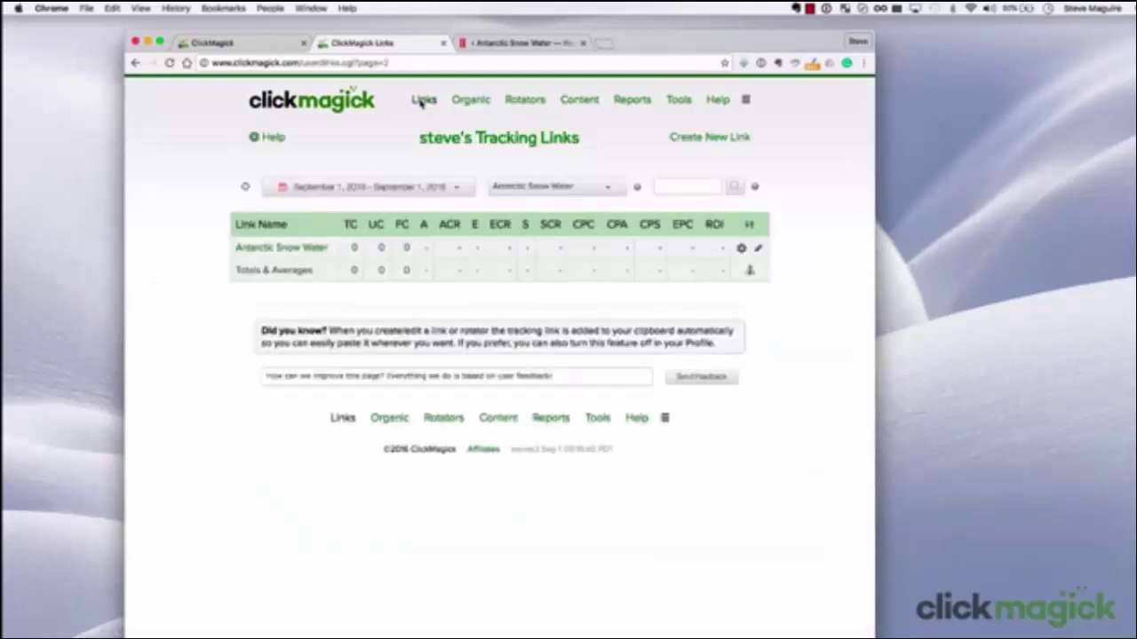
click(272, 250)
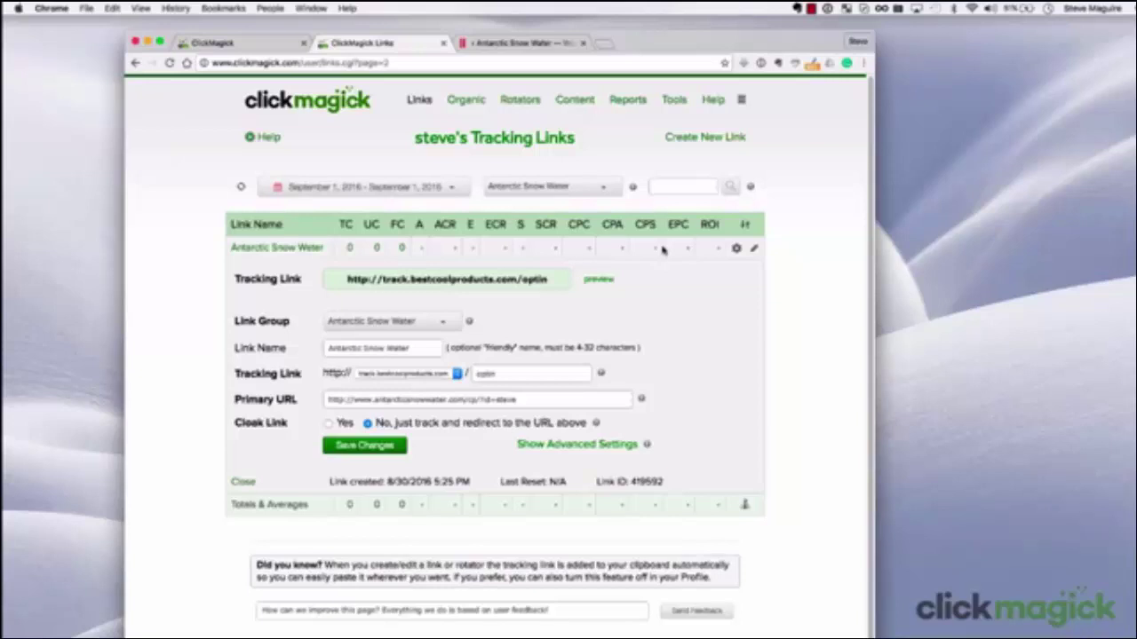
click(737, 250)
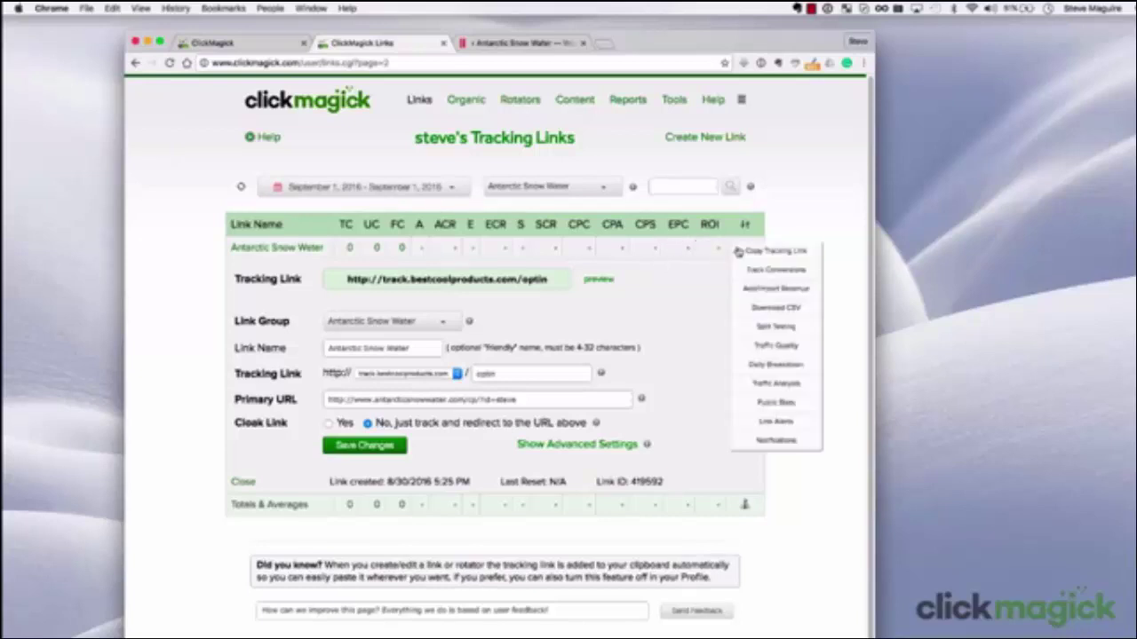
Open Track Conversions for the link and highlight '&ref=' in the Action Tracking Pixel code
click(776, 269)
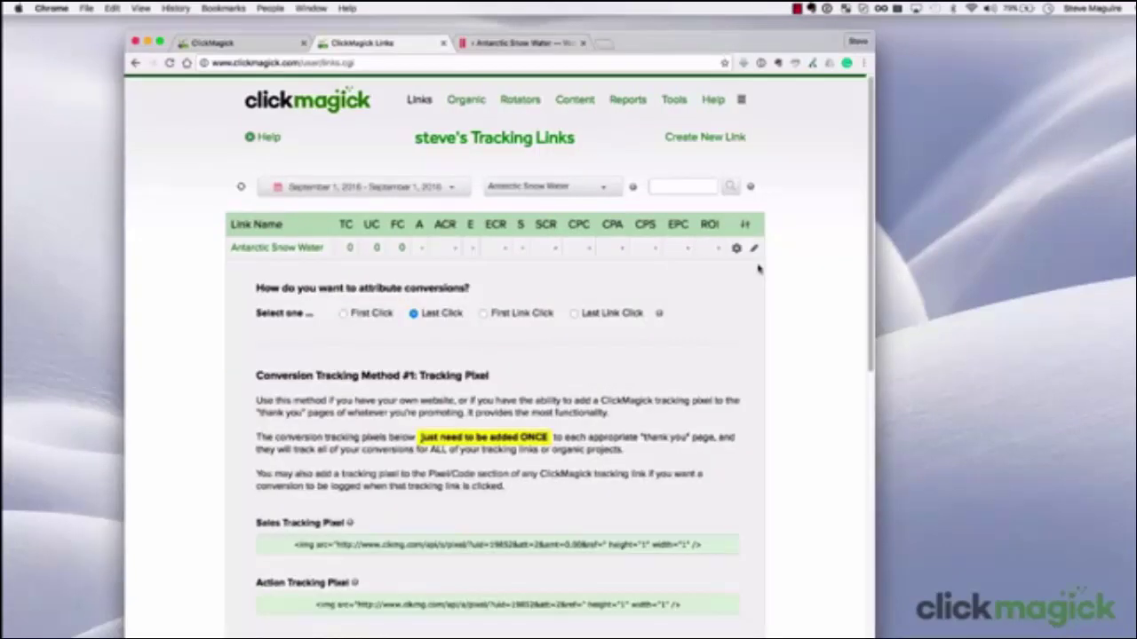
scroll(401, 398, down, 4)
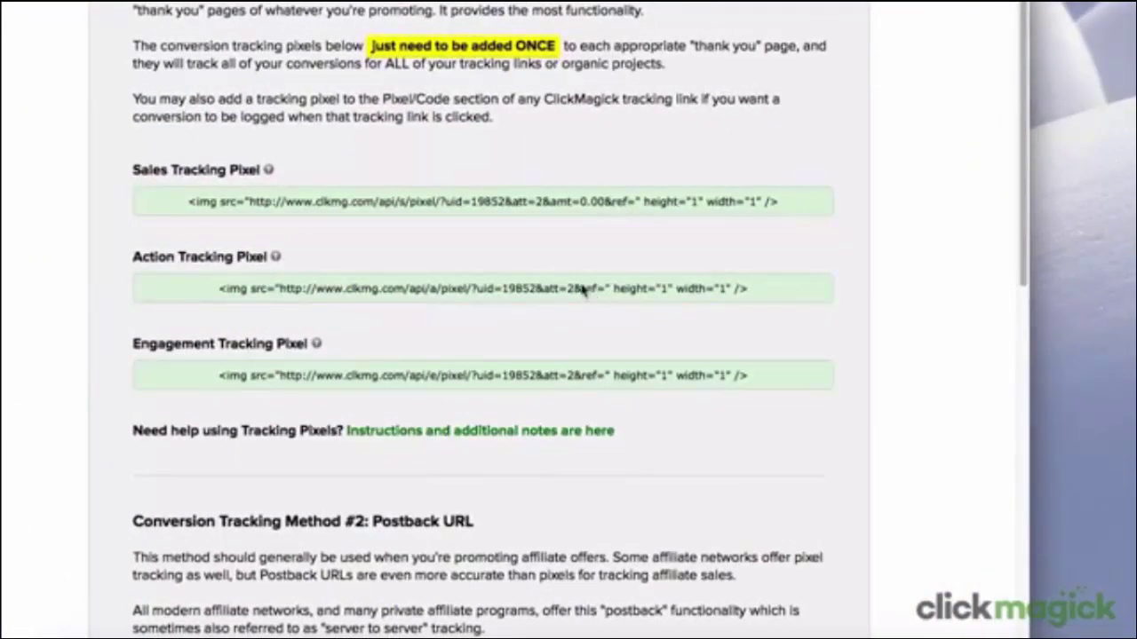
drag(579, 288, 607, 291)
Copy the Action Tracking Pixel code and switch to the Antarctic Snow Water page editor
right_click(484, 293)
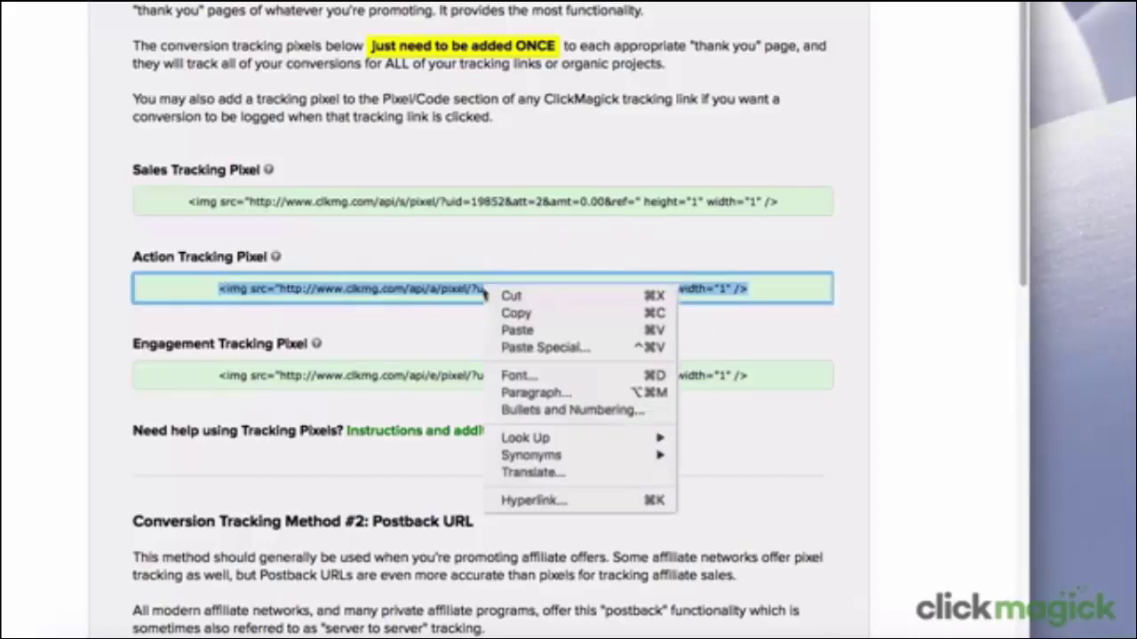
click(568, 315)
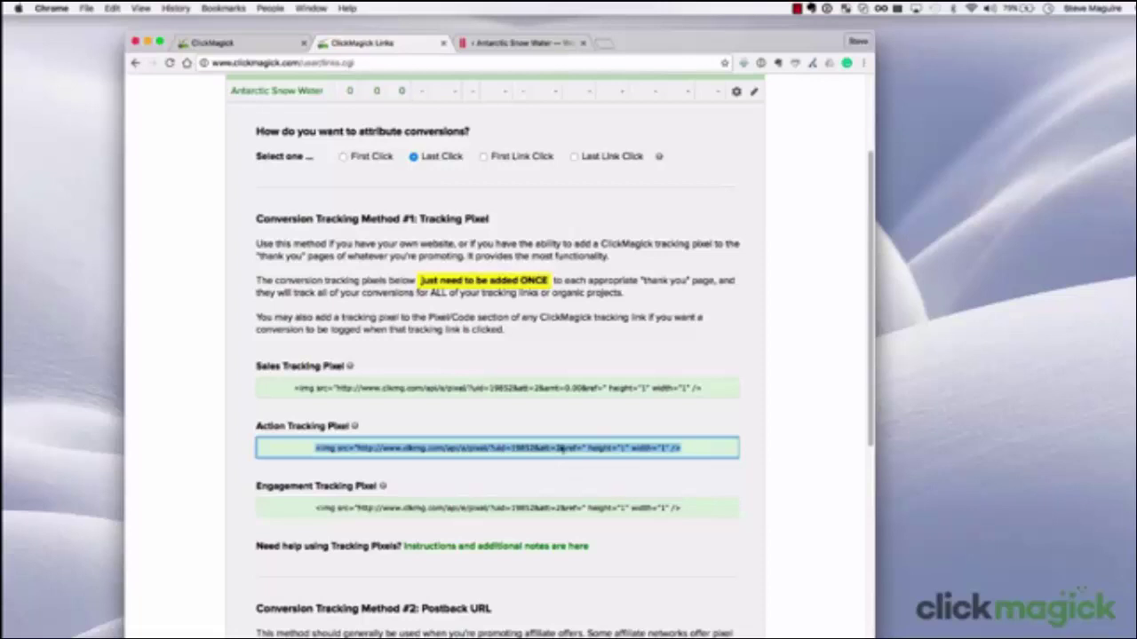
click(528, 44)
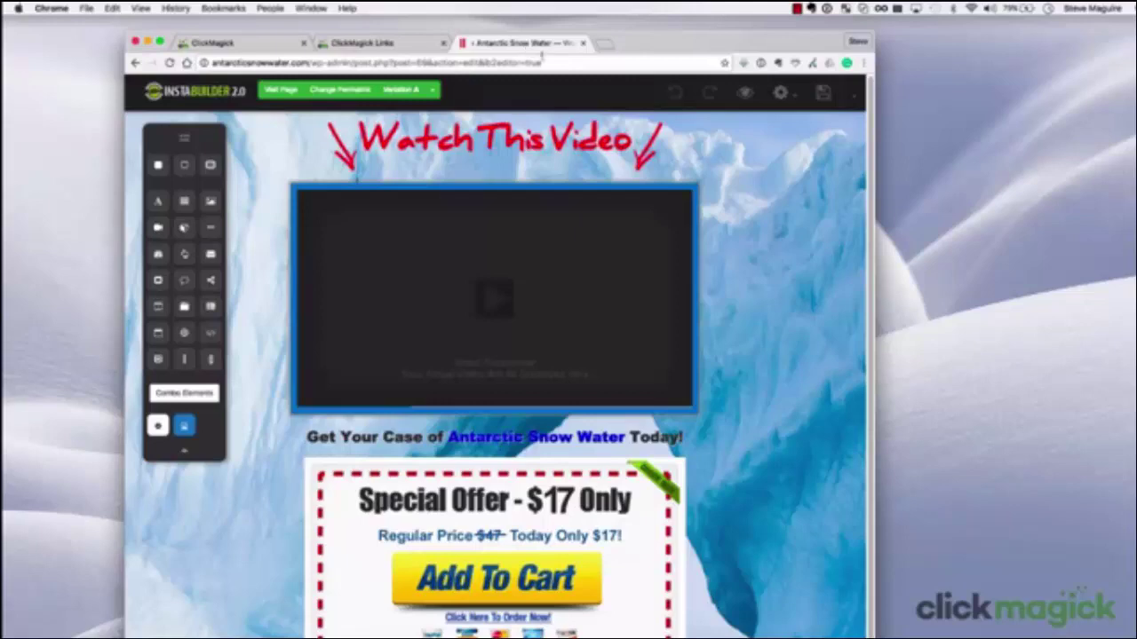
Open the page settings gear menu and choose Scripts/Codes
click(780, 95)
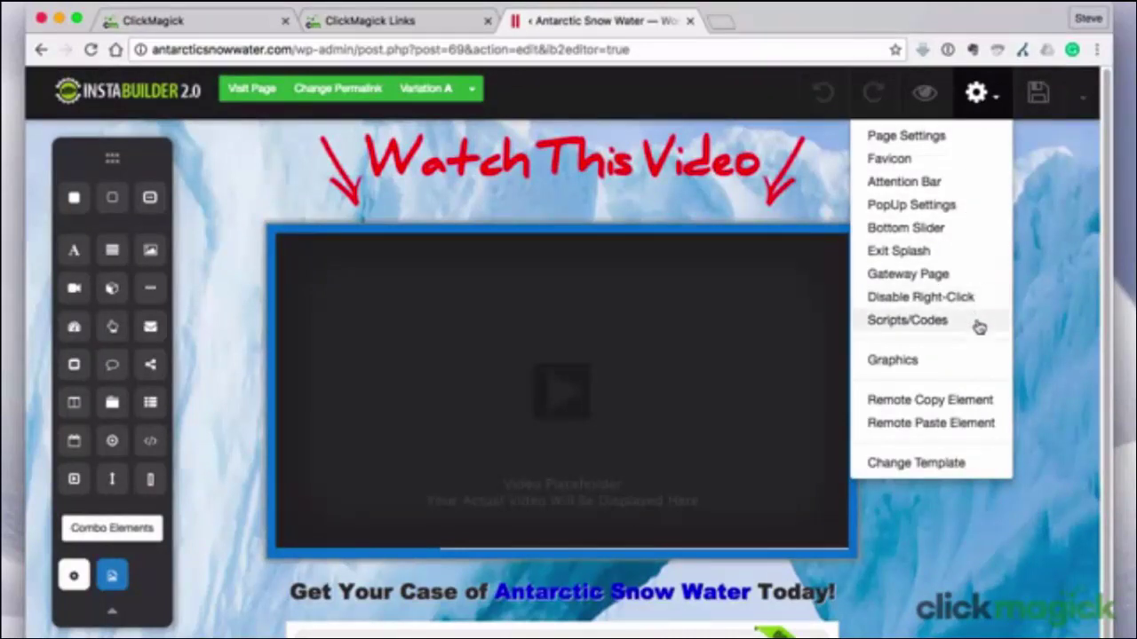
click(907, 321)
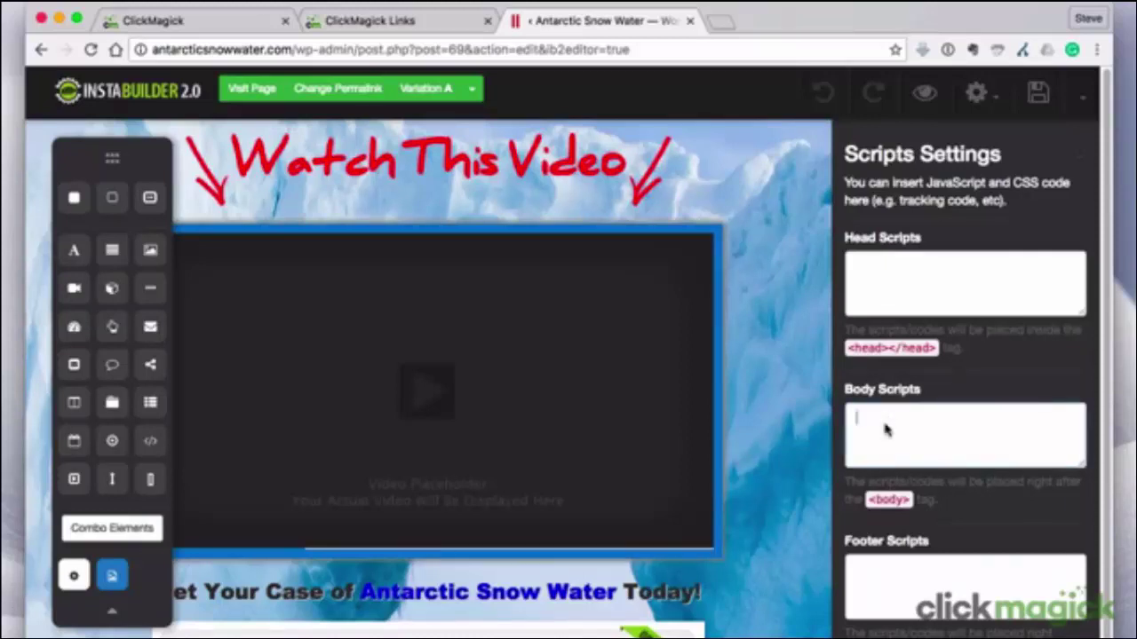
Paste the action pixel into Body Scripts, add asw-salesvid after ref=, and save the page
right_click(883, 425)
click(909, 510)
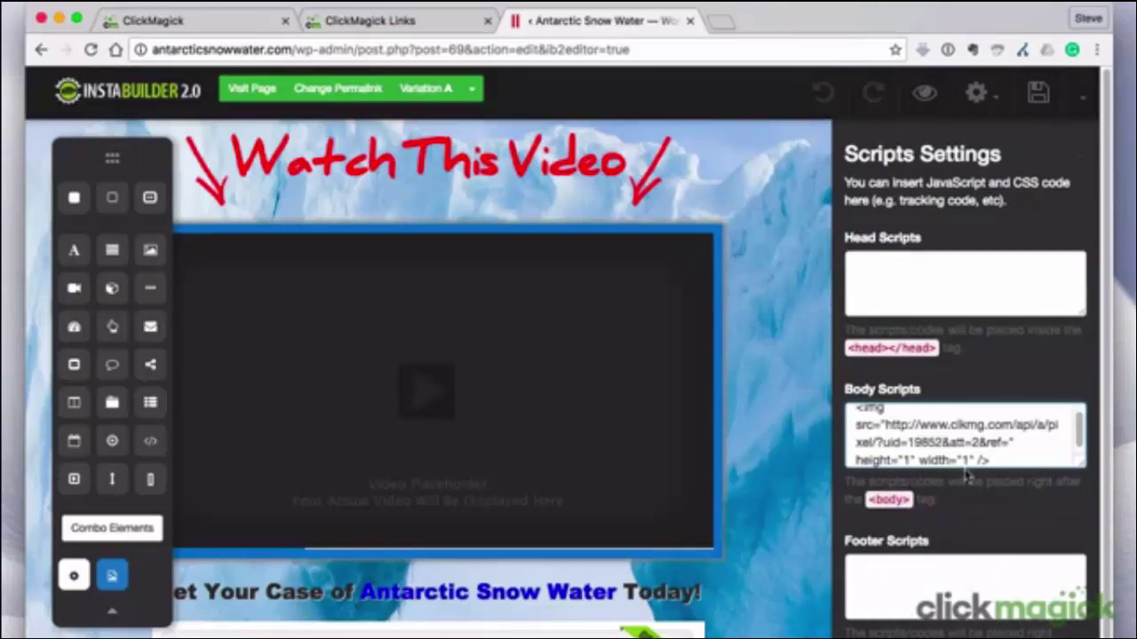
click(1009, 442)
text(asw-salesvid)
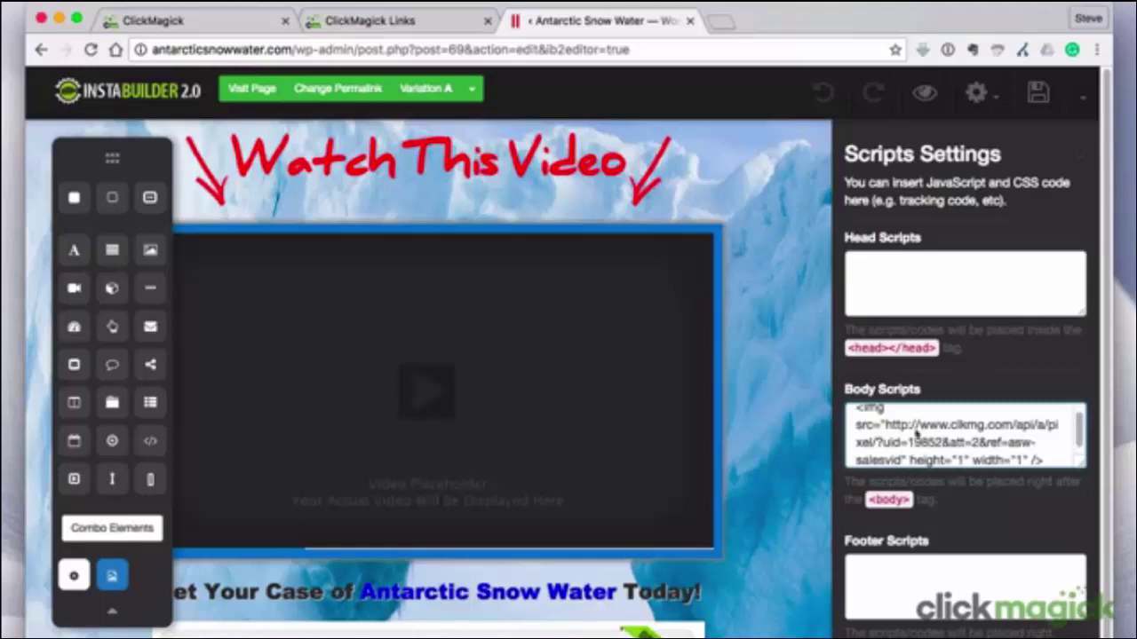
click(1037, 94)
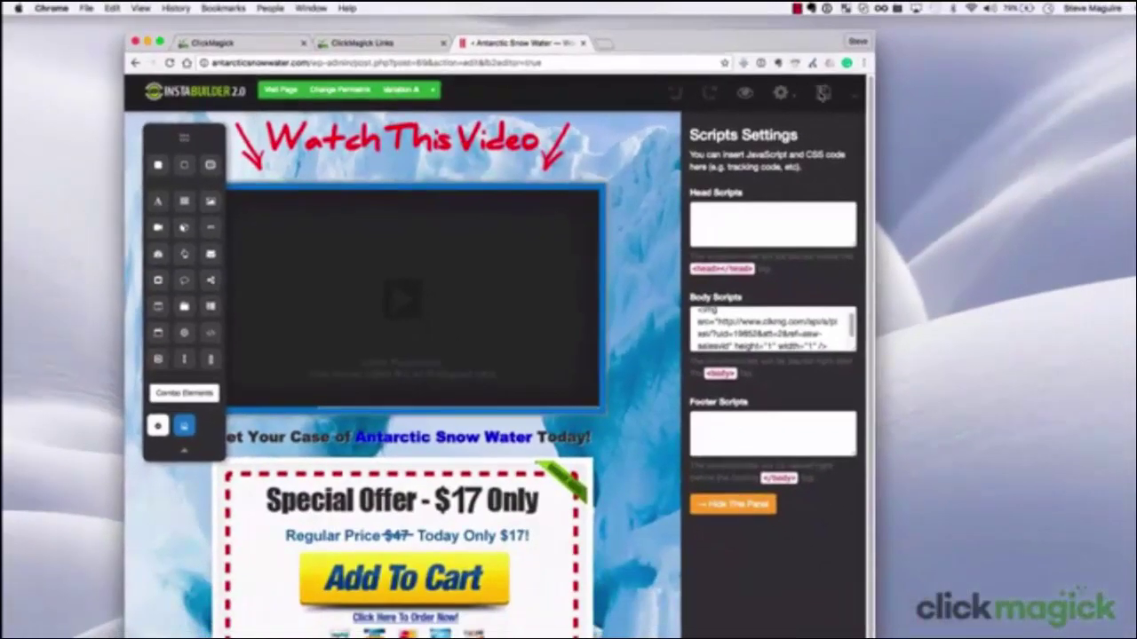
Back in ClickMagick Links, expand Antarctic Snow Water and preview its landing page in a new tab
click(402, 46)
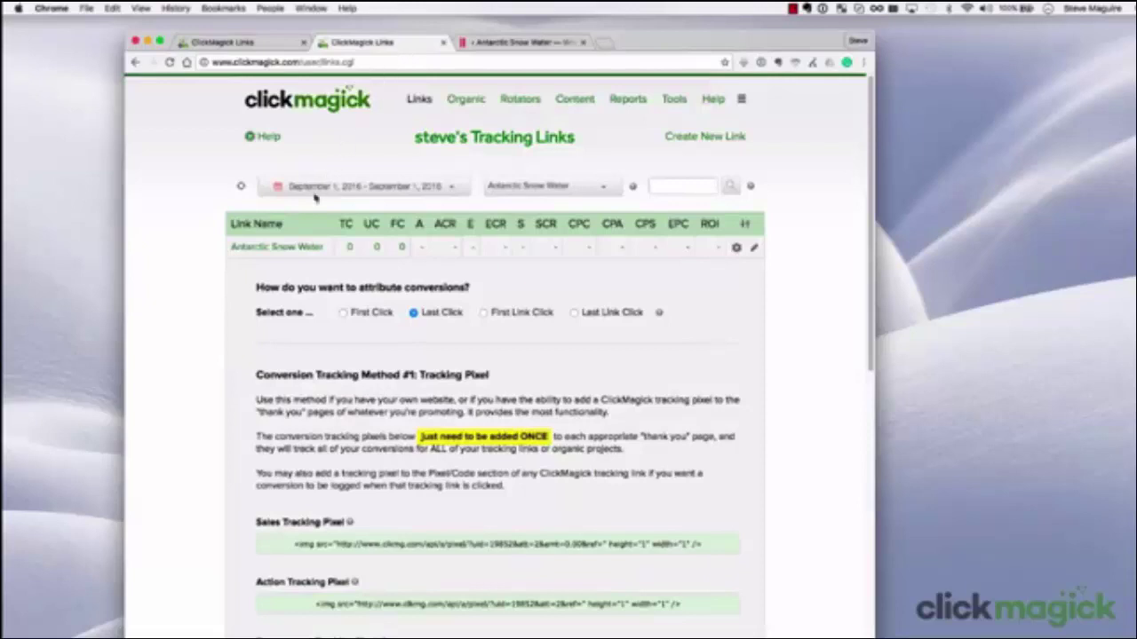
click(283, 248)
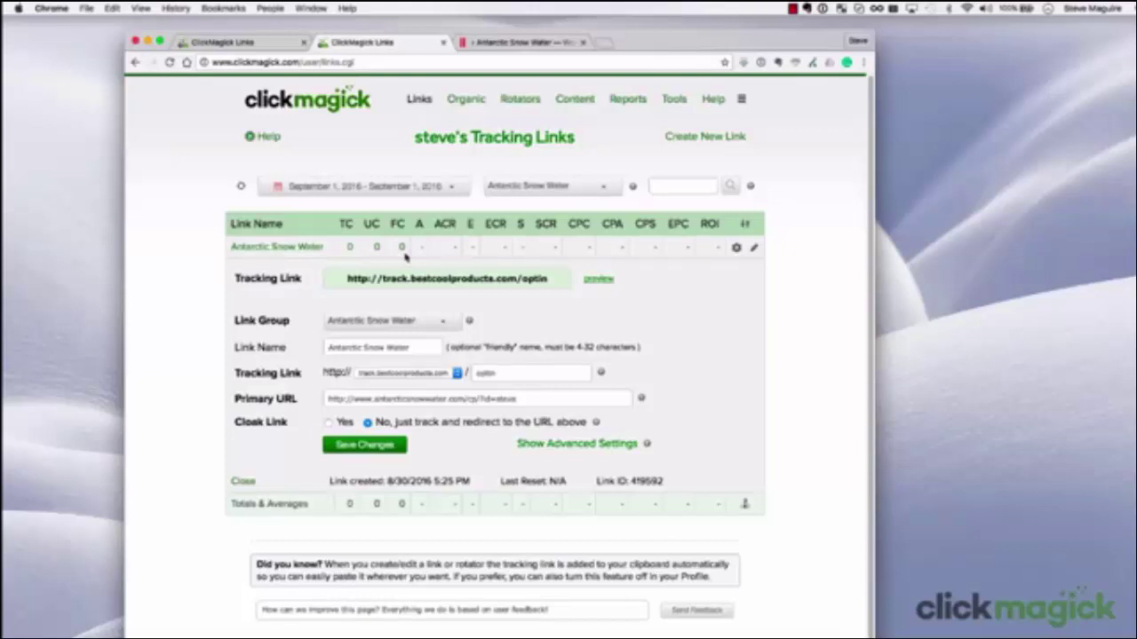
click(599, 279)
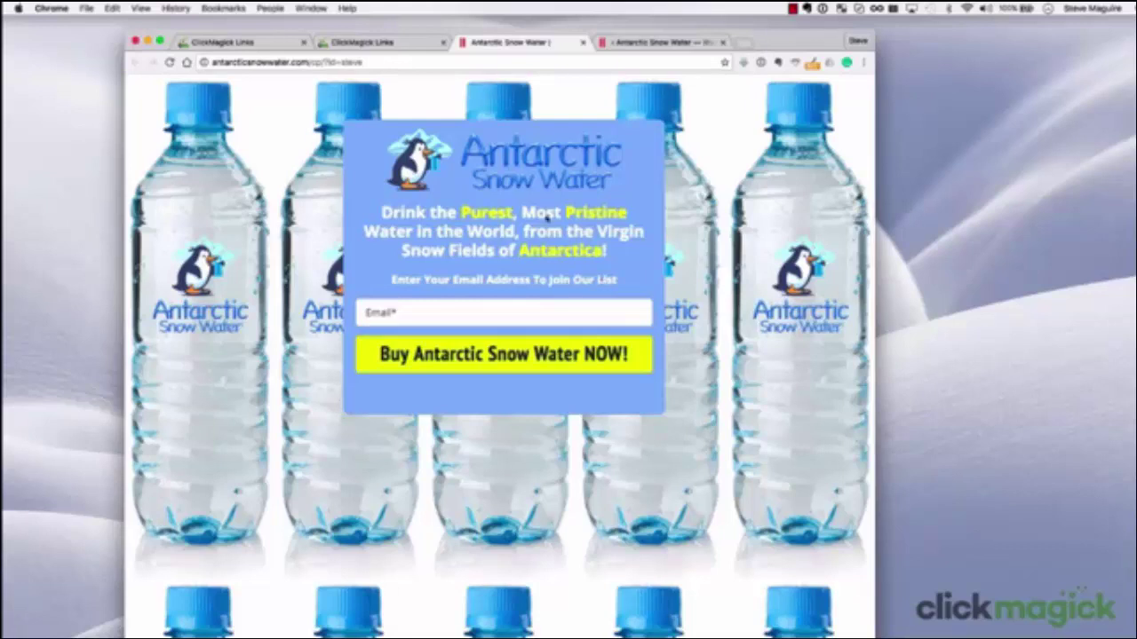
Return to ClickMagick Links and refresh to show 1 total and 1 unique click
click(408, 47)
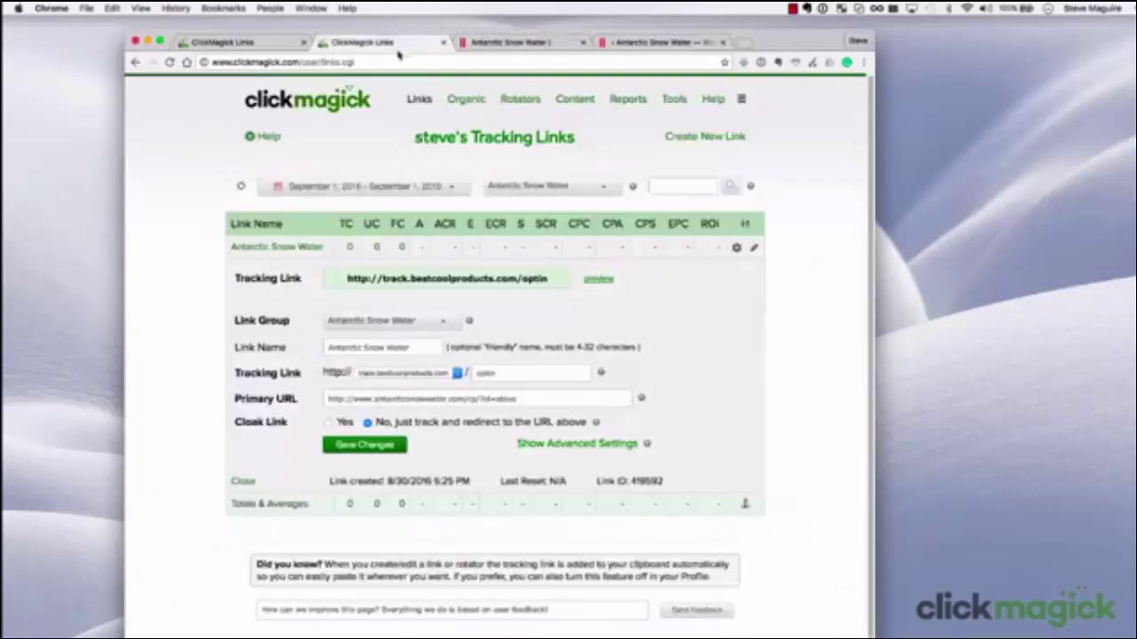
click(240, 186)
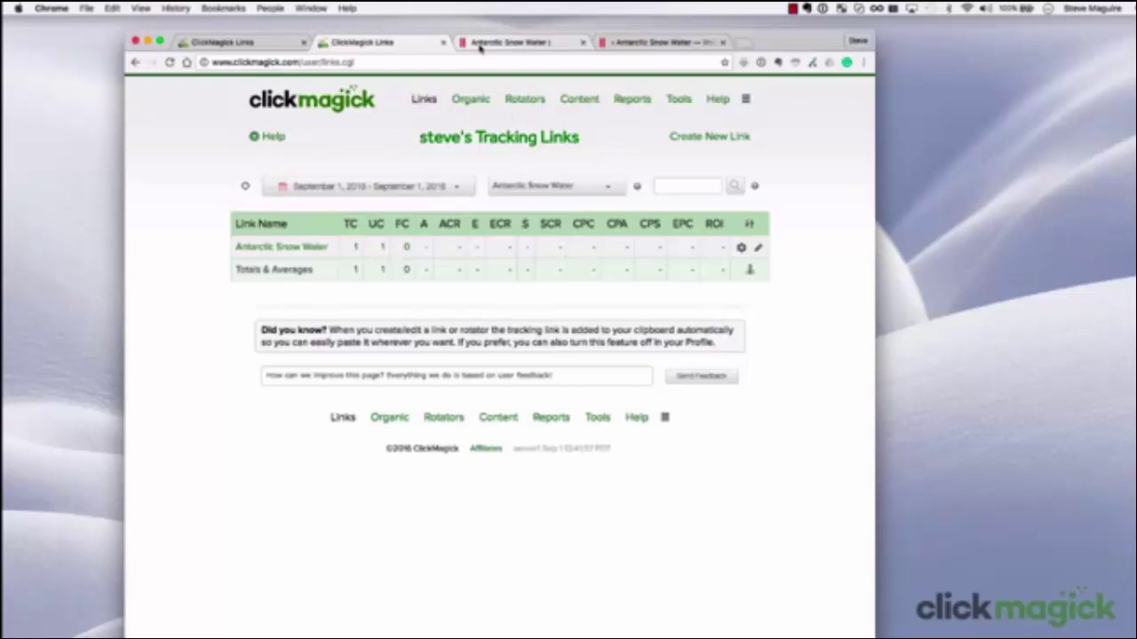
Submit the opt-in form with an email address to reach the sales page, then return to ClickMagick
click(480, 46)
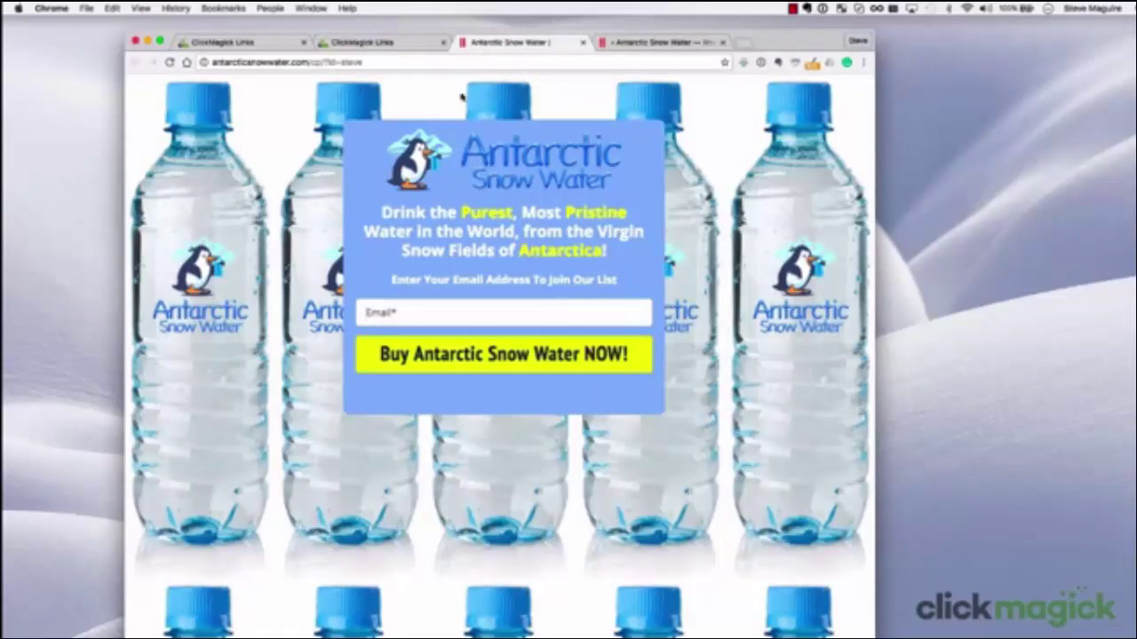
click(376, 313)
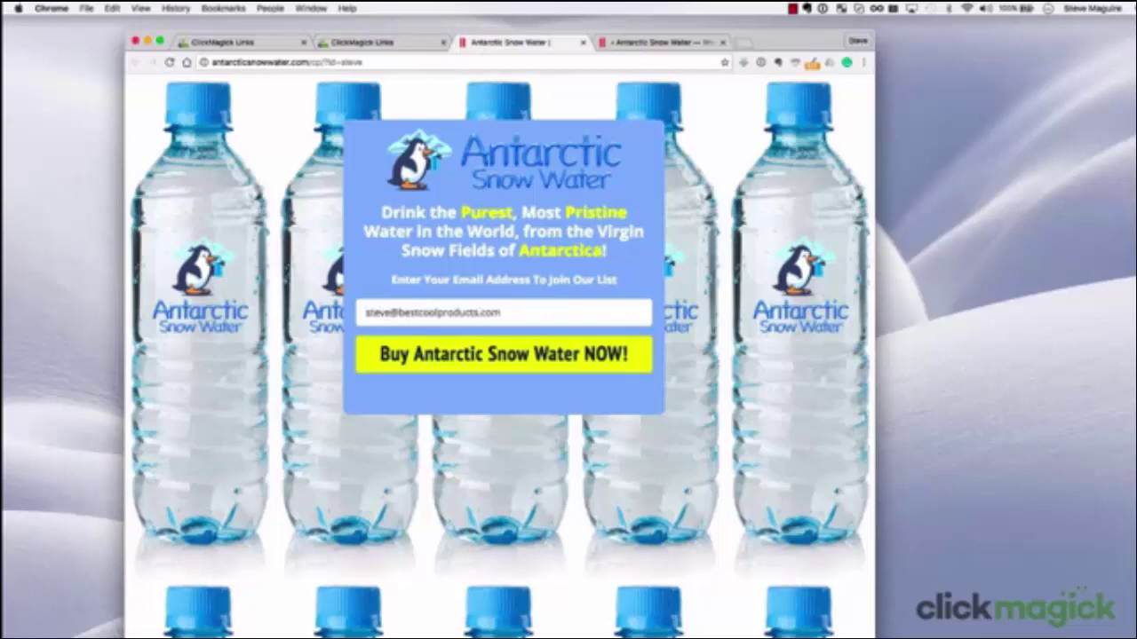
click(435, 354)
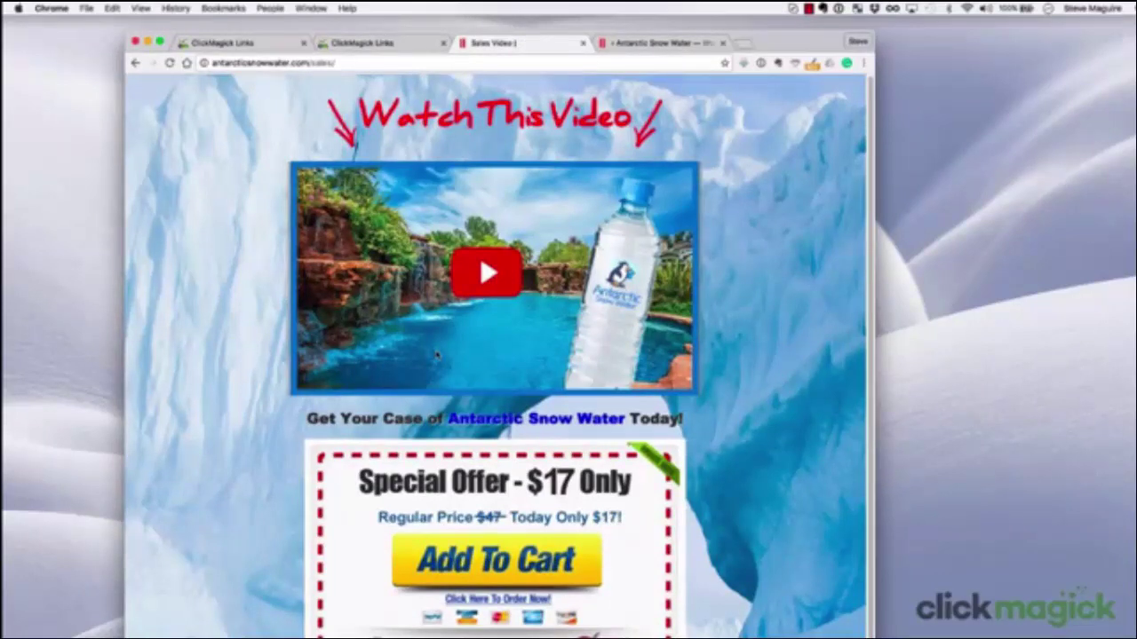
click(387, 45)
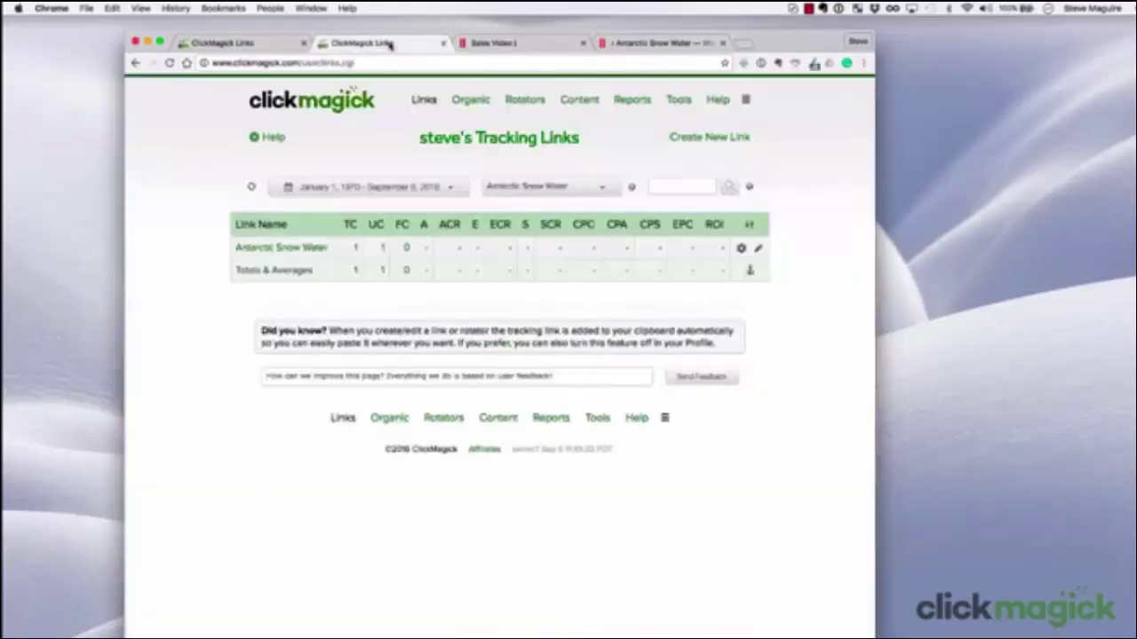
Refresh the stats to show 1 action at 100% ACR, then open Help > Tracking Guide
click(253, 188)
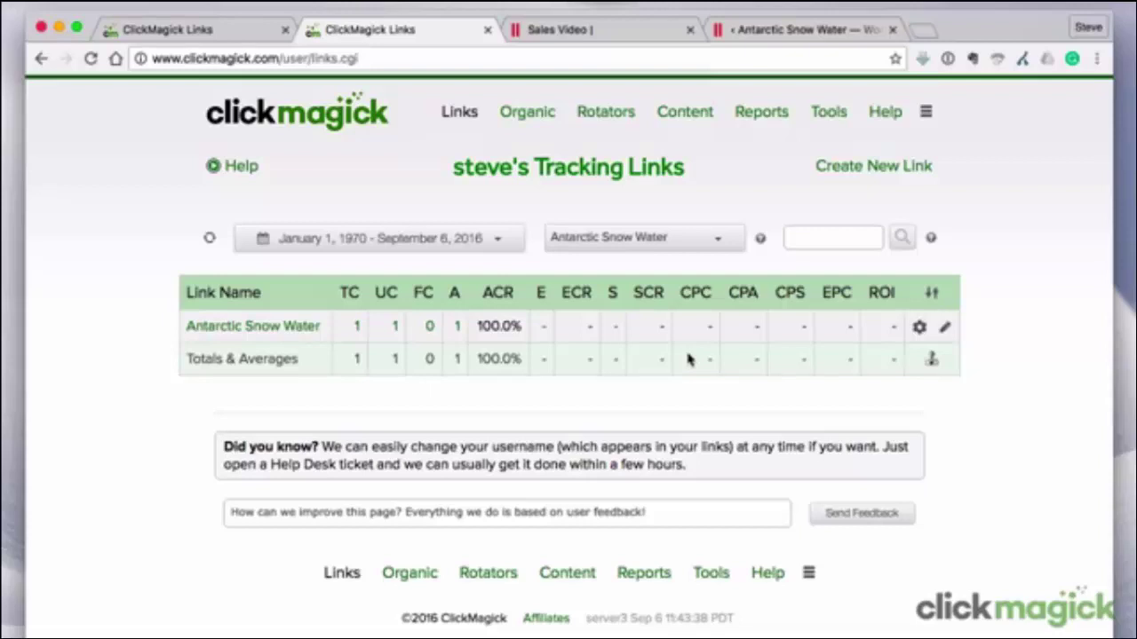
click(893, 113)
click(963, 116)
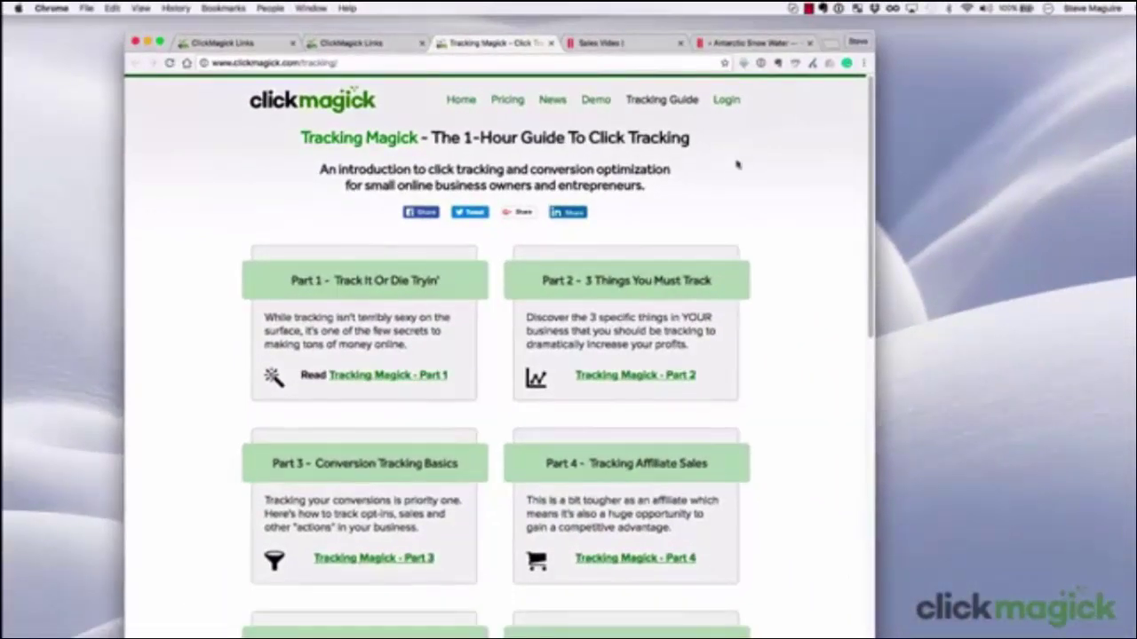
Open the 'Adding Tracking Pixels' tutorial from the Tracking Guide's Step-By-Step Tutorials
scroll(683, 335, down, 2)
scroll(683, 335, down, 5)
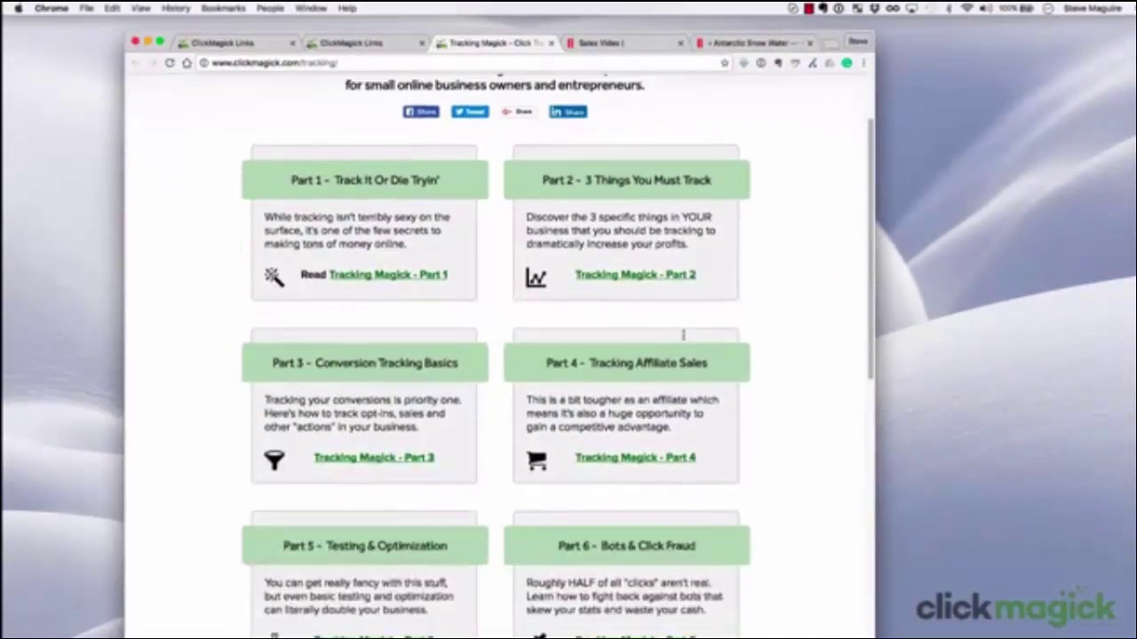
scroll(683, 335, down, 3)
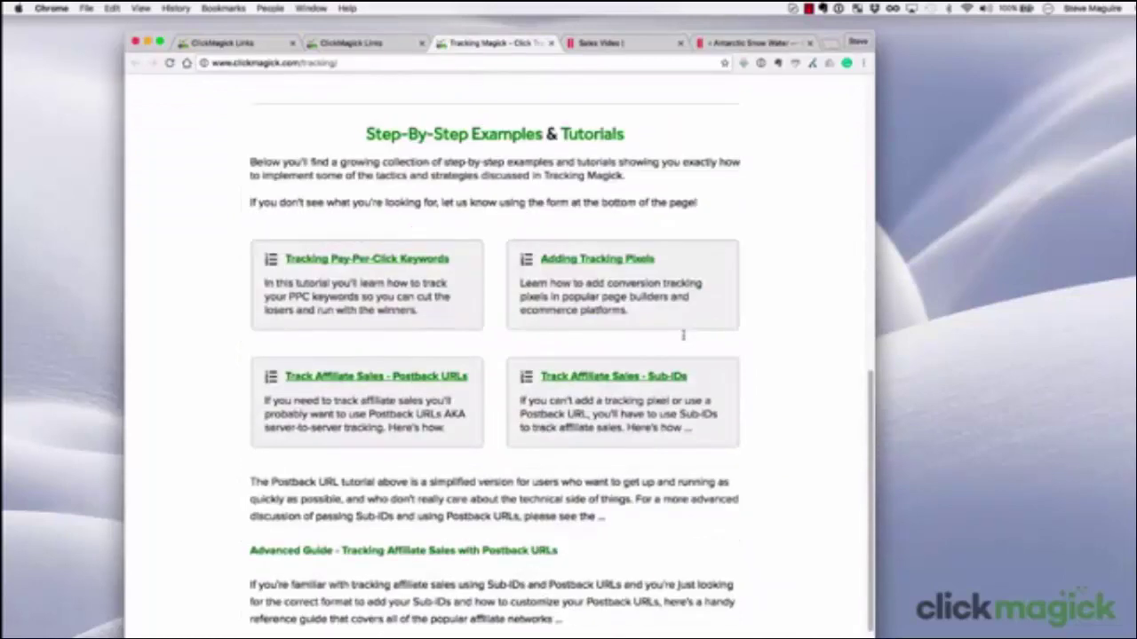
click(620, 259)
Read through the tutorial's LeadPages, ClickFunnels, InstaBuilder, Unbounce and Shopify pixel sections
scroll(744, 326, down, 1)
scroll(744, 325, down, 5)
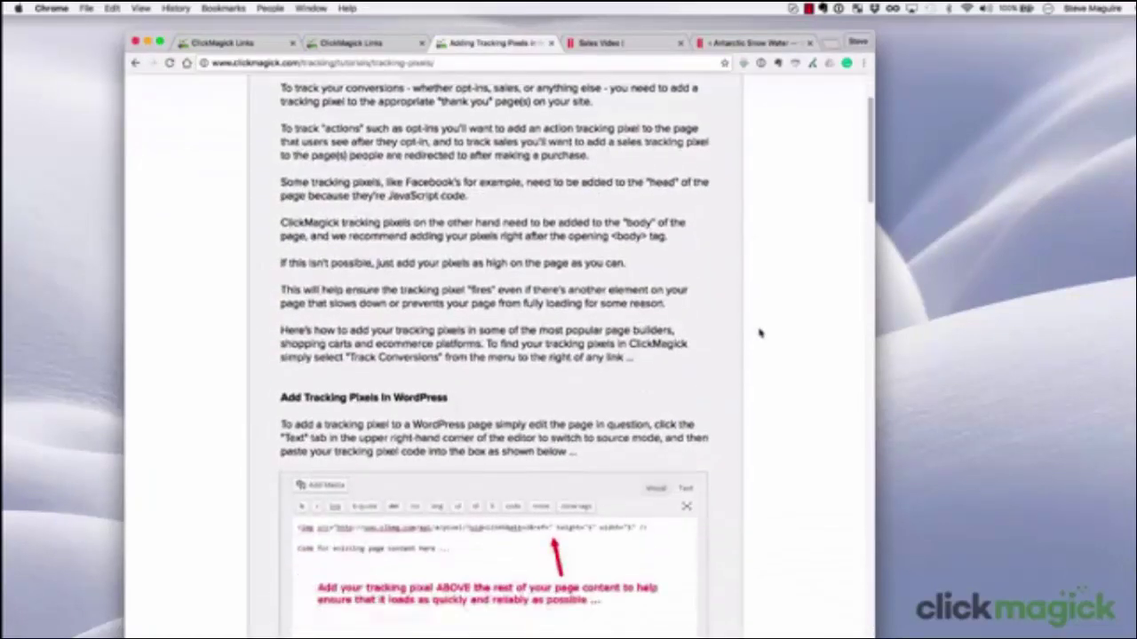
scroll(760, 333, down, 5)
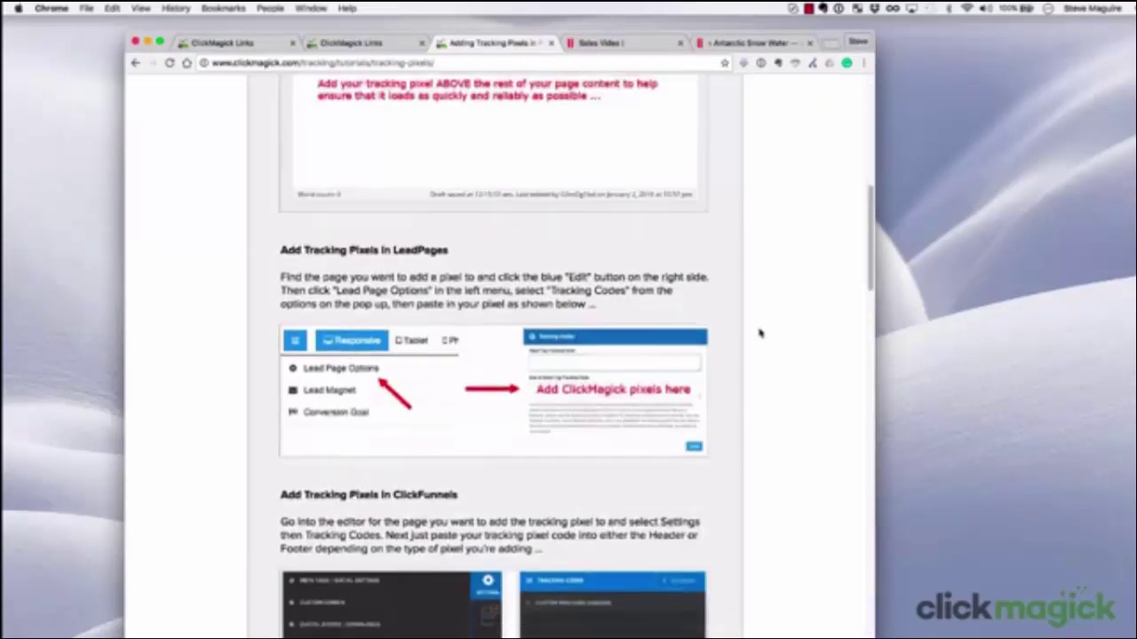
scroll(760, 333, down, 5)
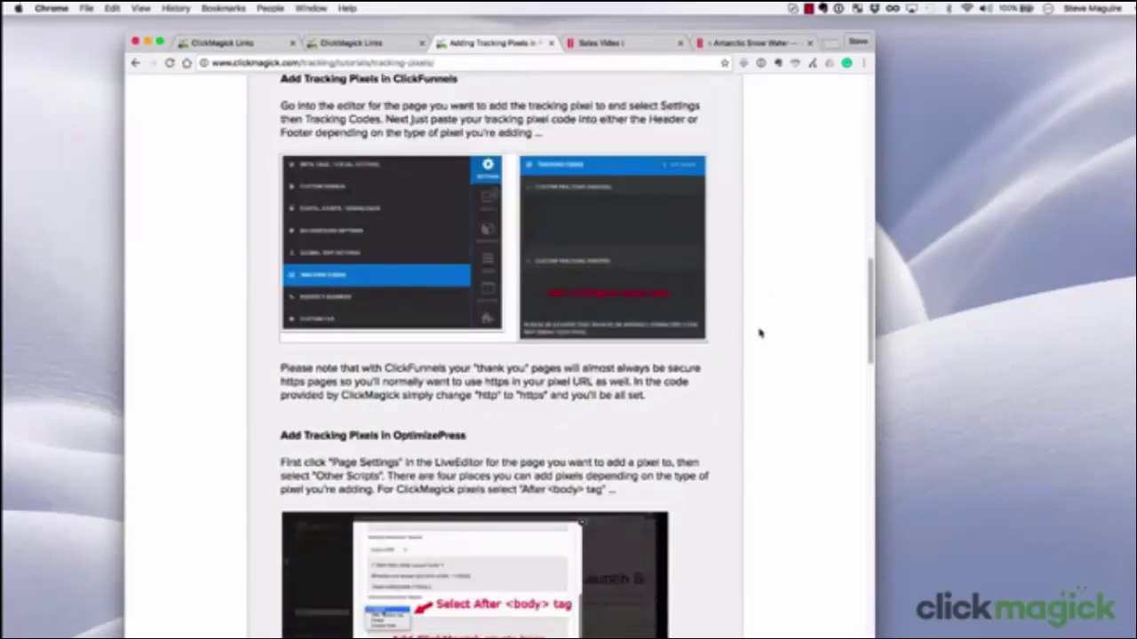
scroll(760, 333, down, 5)
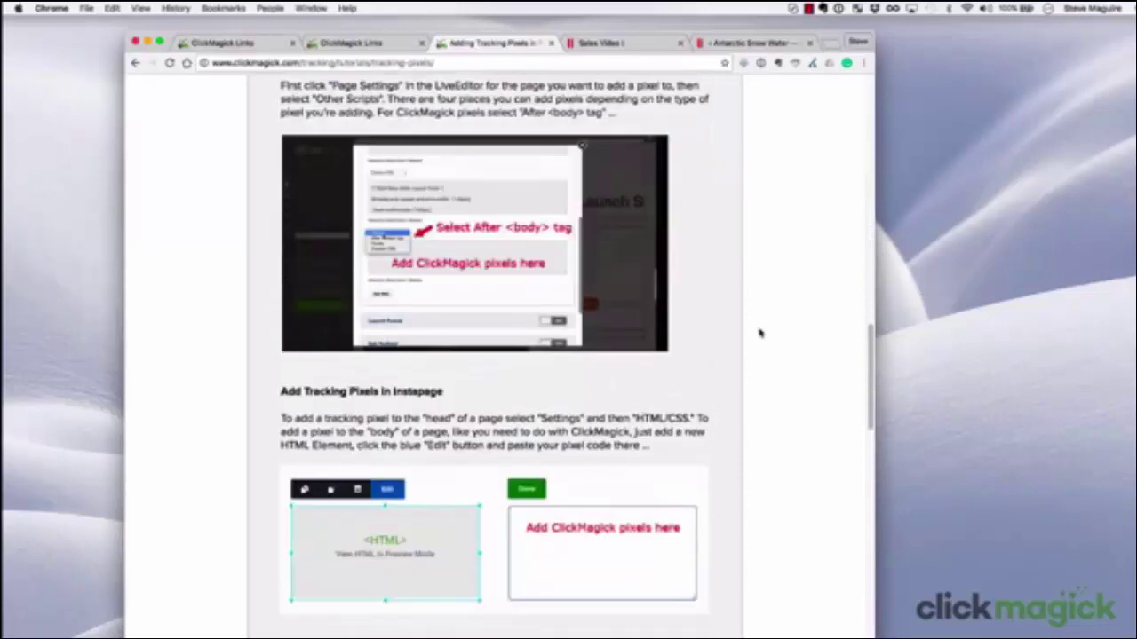
scroll(759, 333, down, 6)
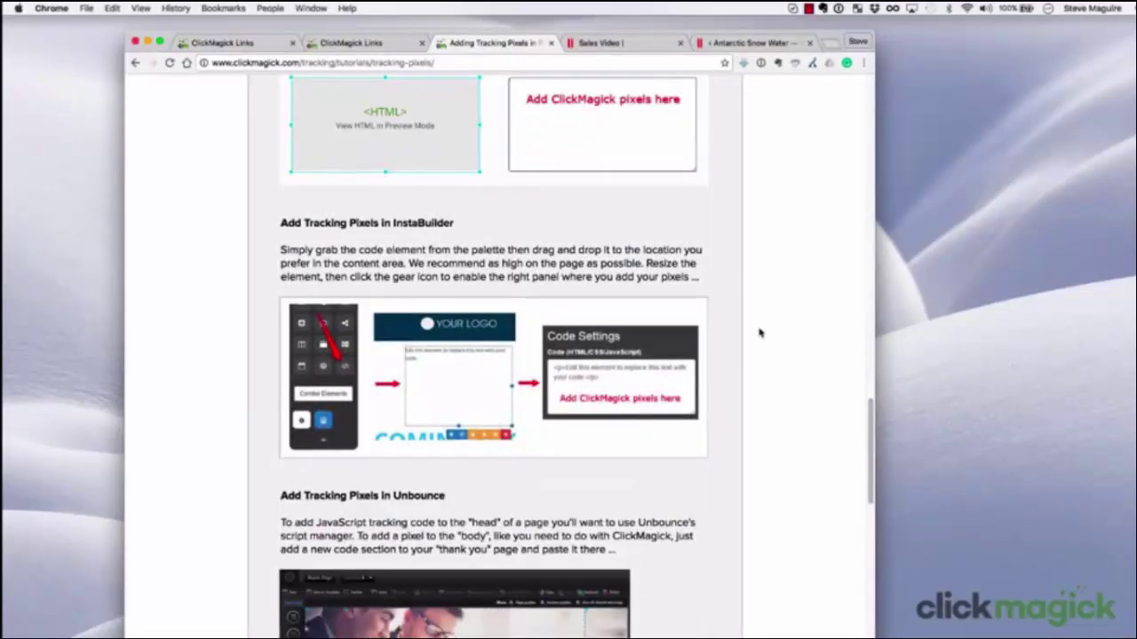
scroll(760, 333, down, 2)
scroll(759, 333, down, 4)
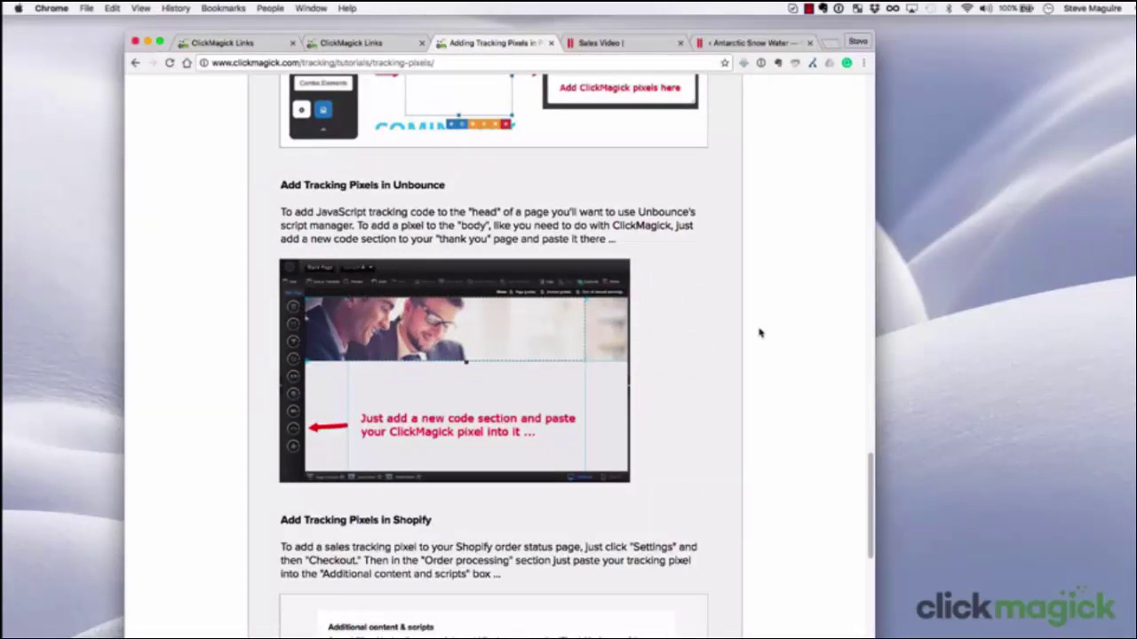
Close the tutorial, review the Track Conversions funnel's ref values, then return to the ClickMagick Links list
click(551, 42)
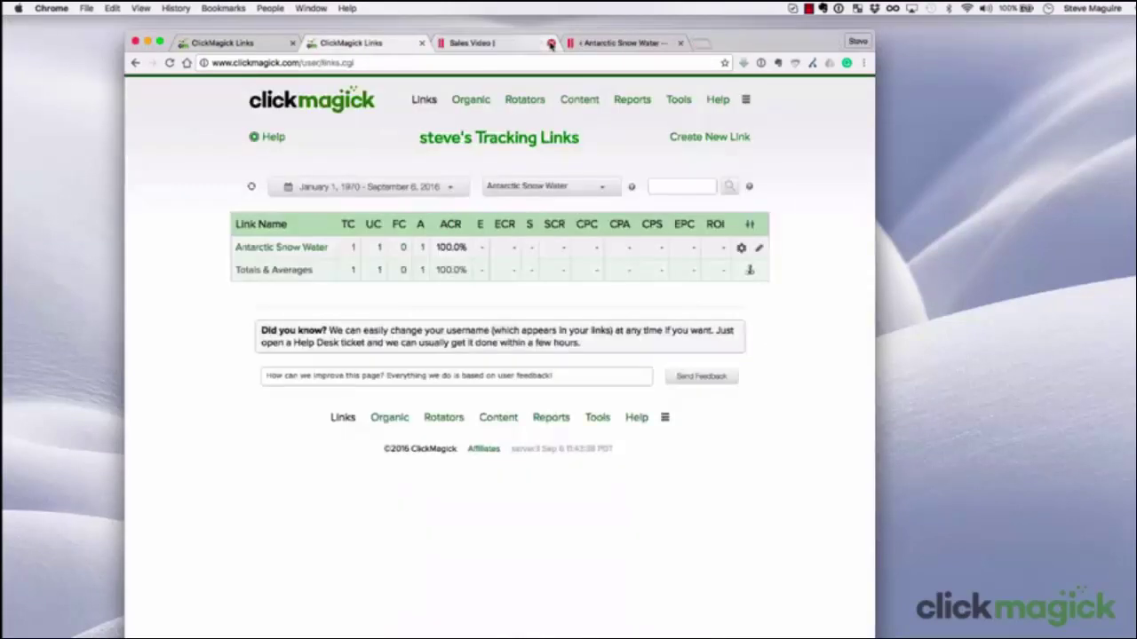
click(266, 43)
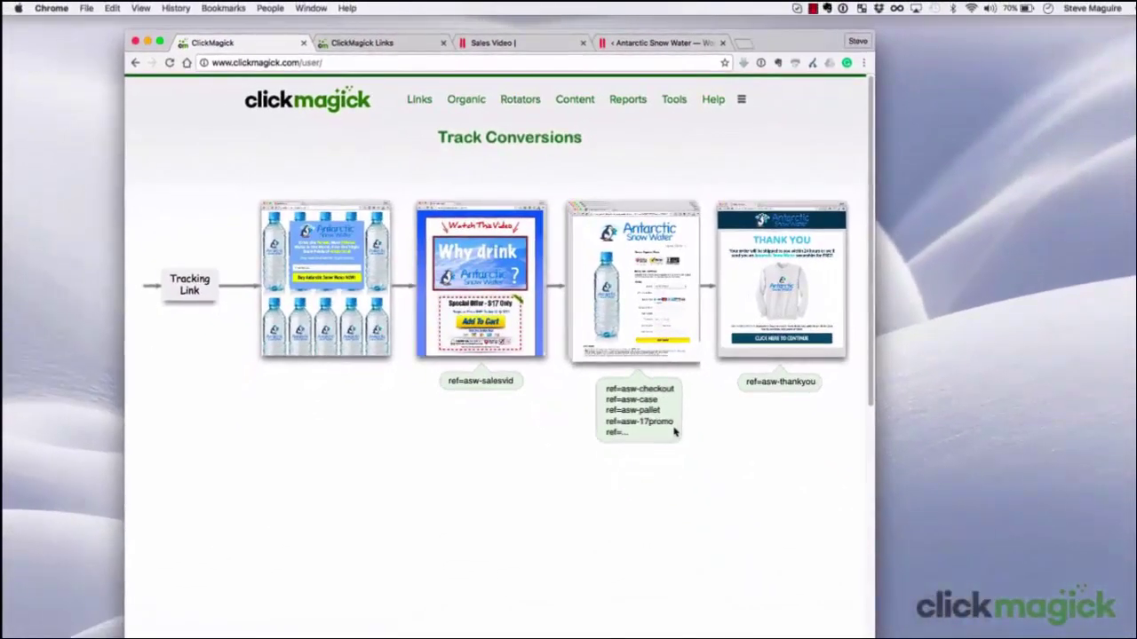
click(367, 43)
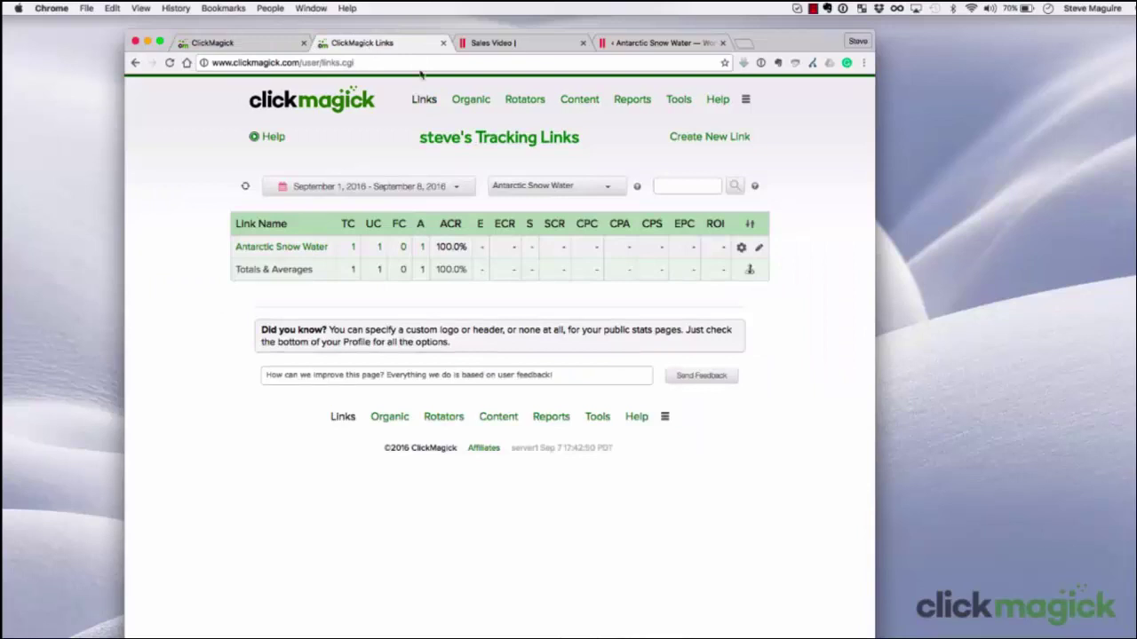
Copy the Antarctic Snow Water link's Engagement Tracking Pixel code and switch to the checkout page editor
click(741, 252)
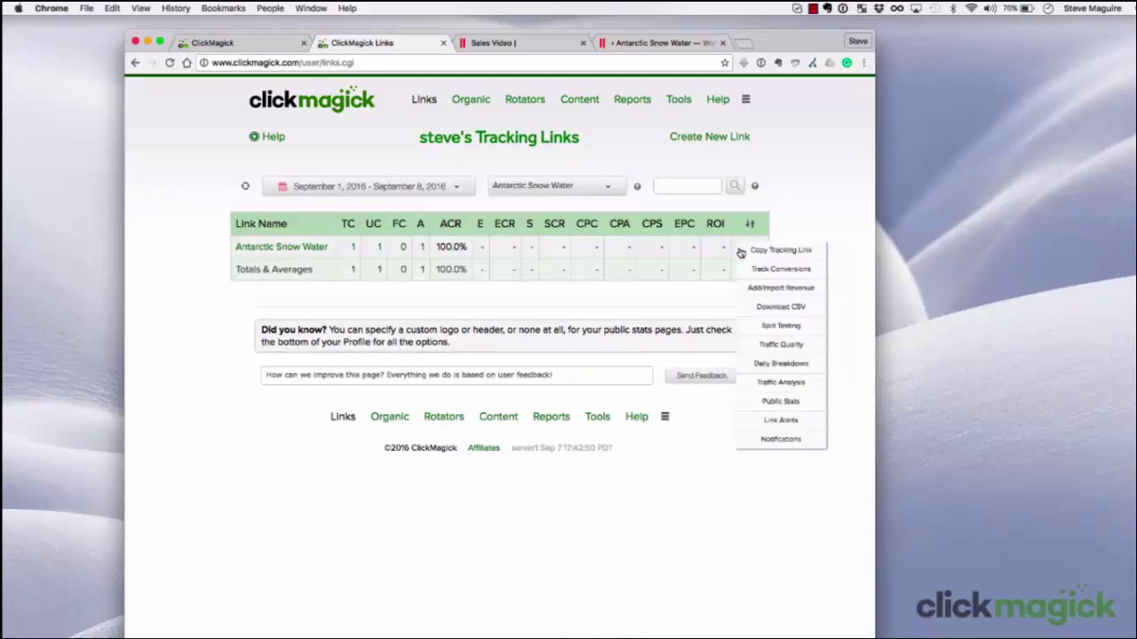
click(815, 271)
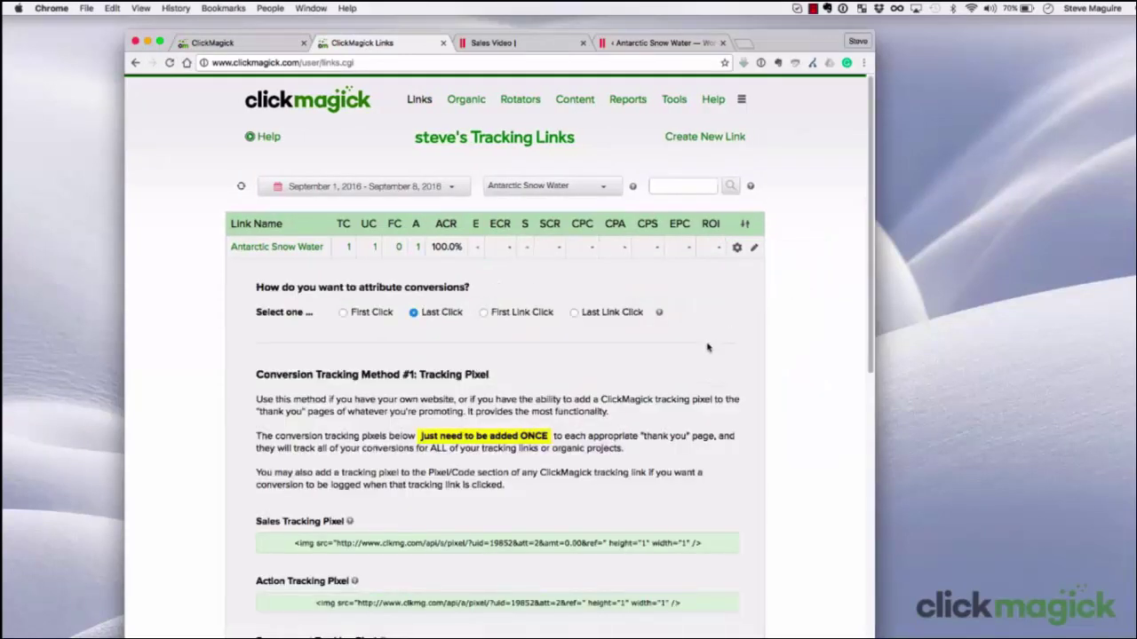
scroll(702, 351, down, 5)
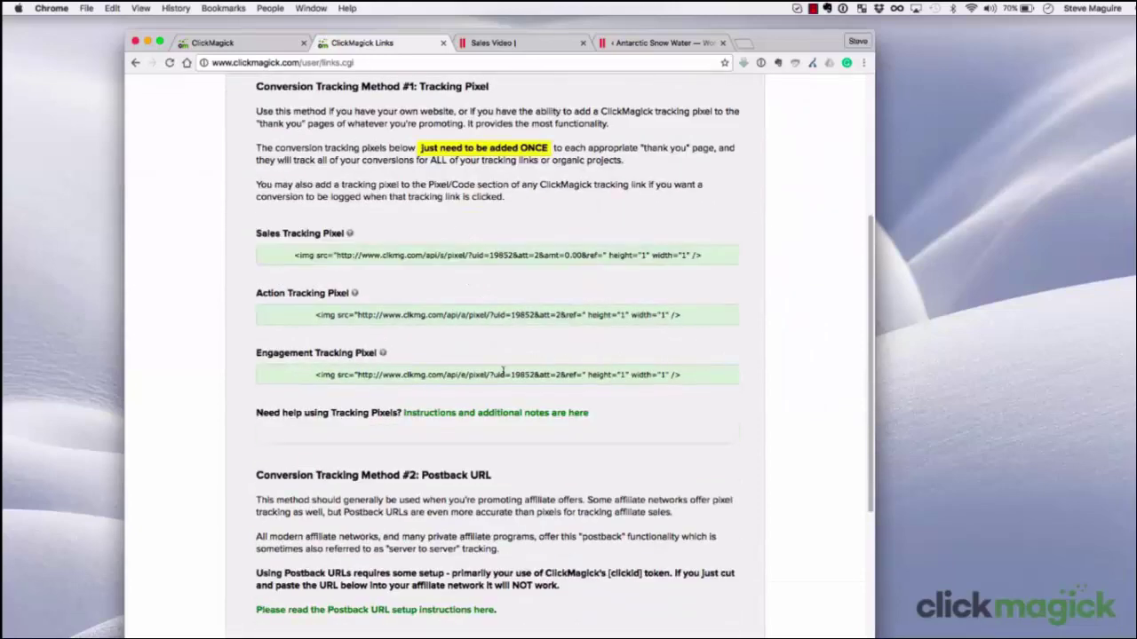
click(494, 374)
right_click(494, 374)
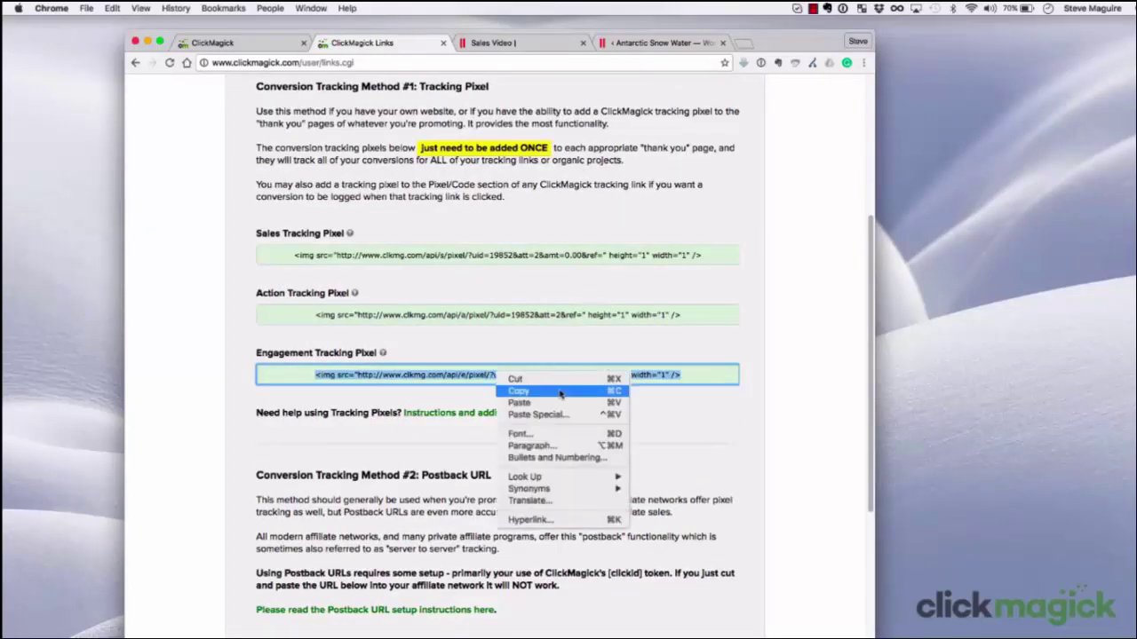
click(559, 391)
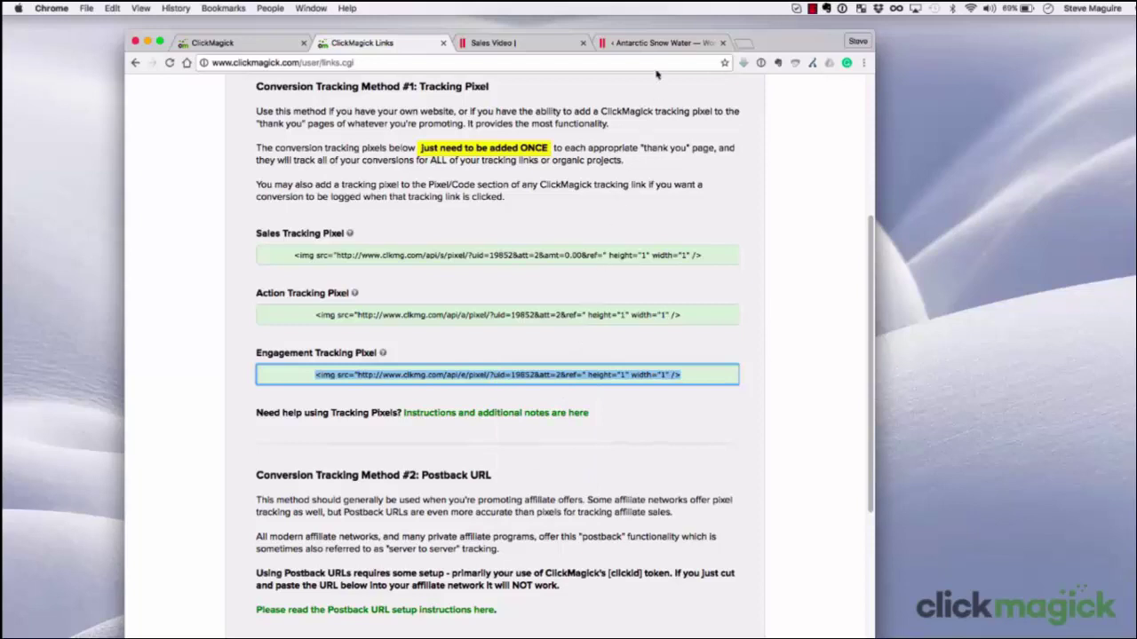
click(664, 42)
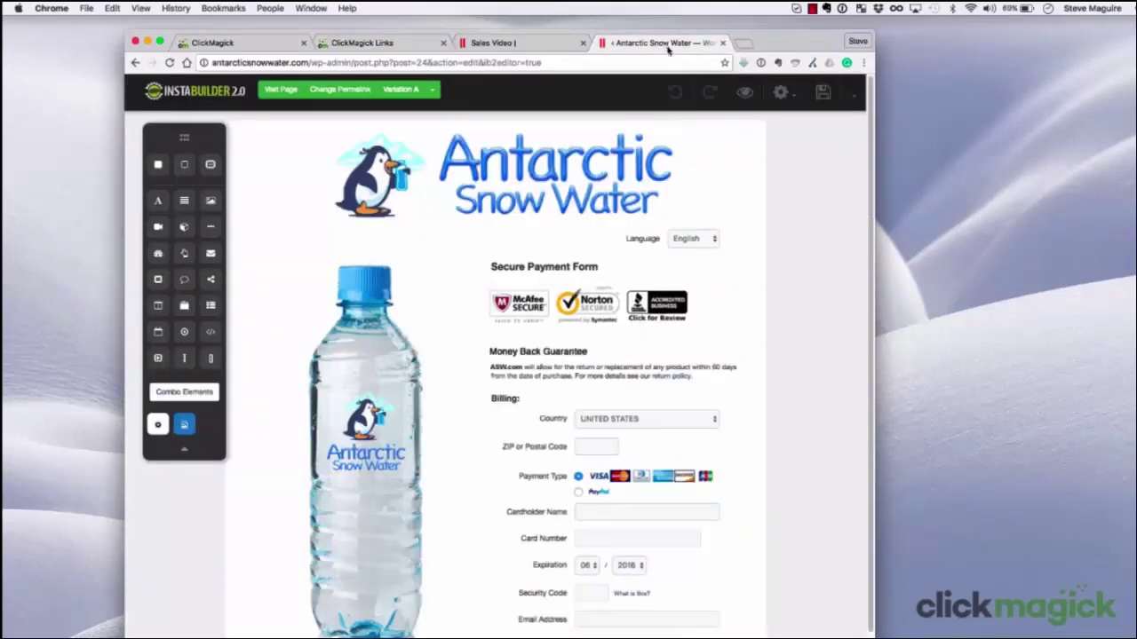
Paste the engagement pixel into the checkout page's Body Scripts with ref=asw-17promo and save
click(782, 92)
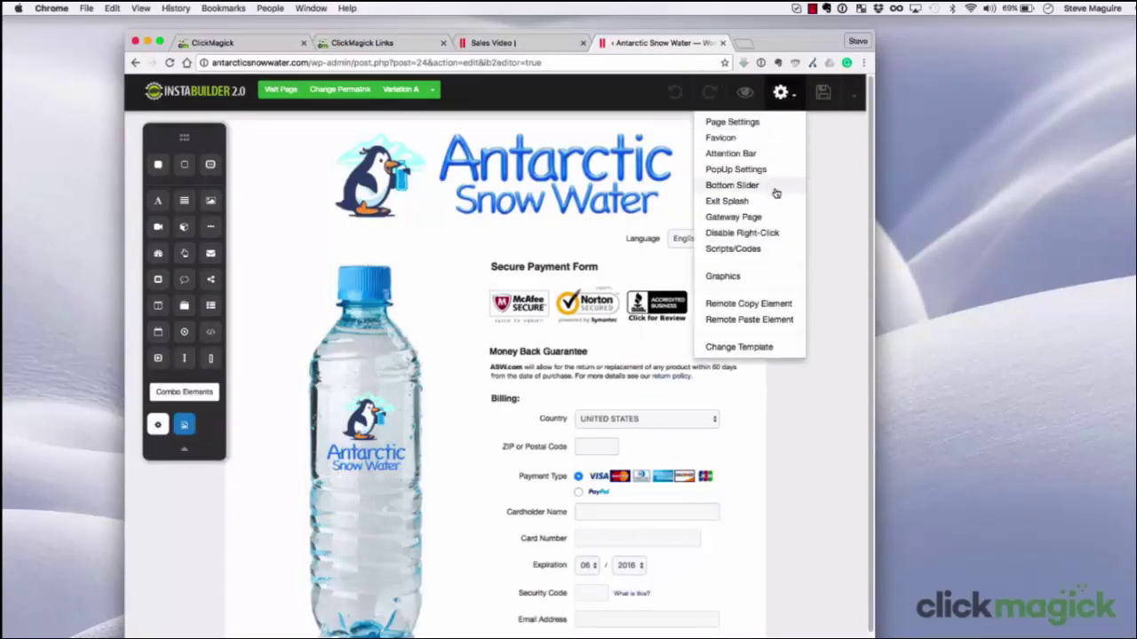
click(769, 249)
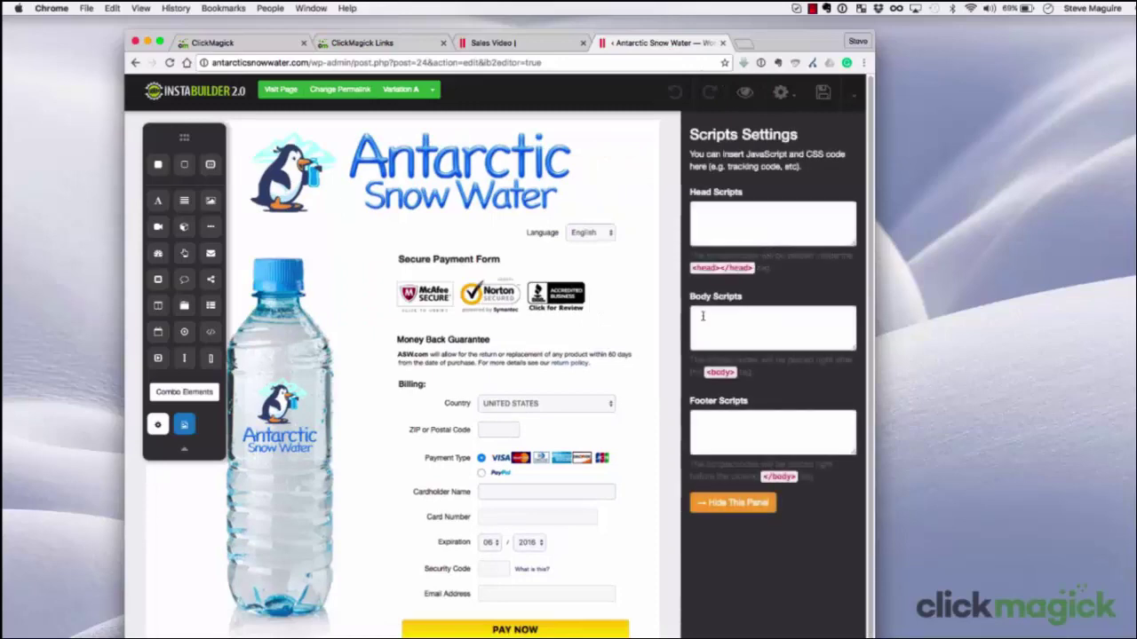
click(706, 321)
right_click(708, 324)
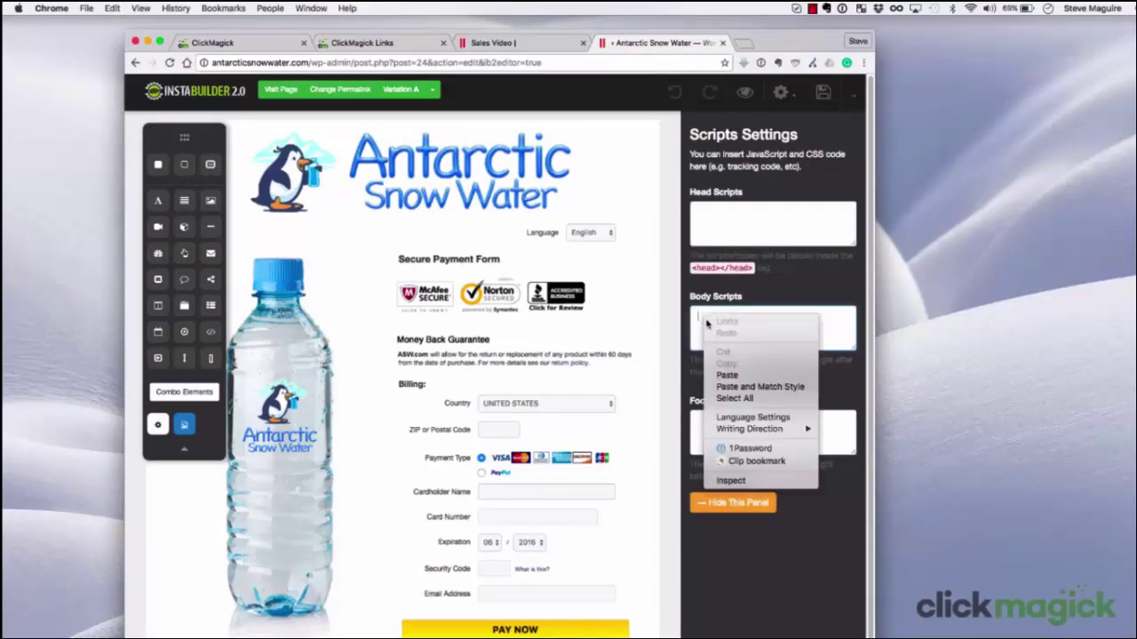
click(726, 375)
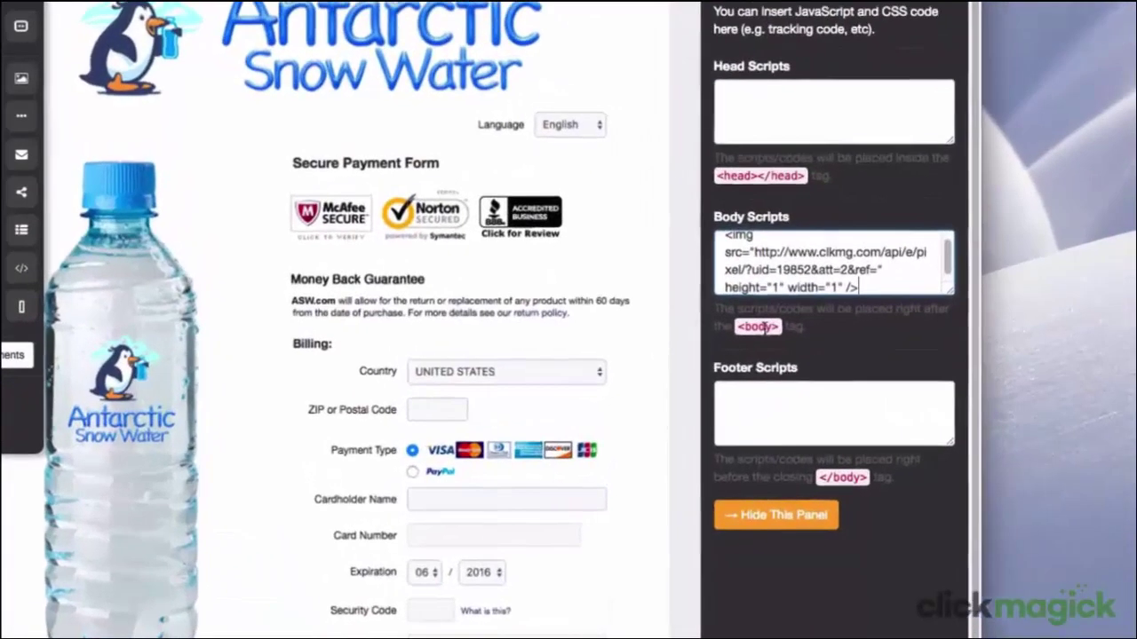
click(876, 269)
text(asw)
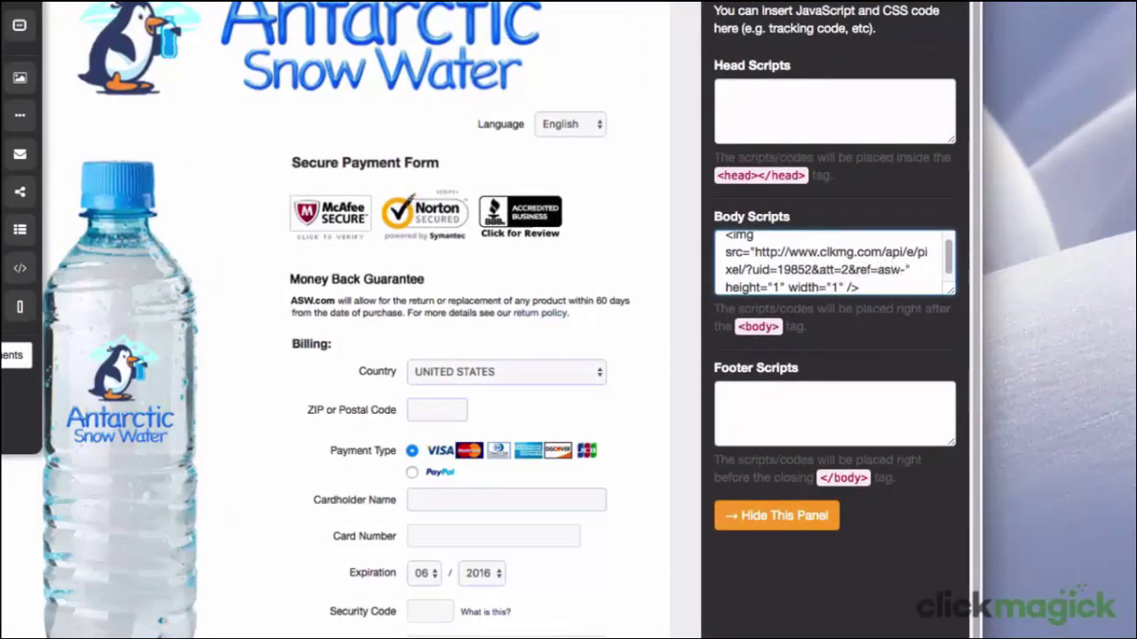
text(-17promo)
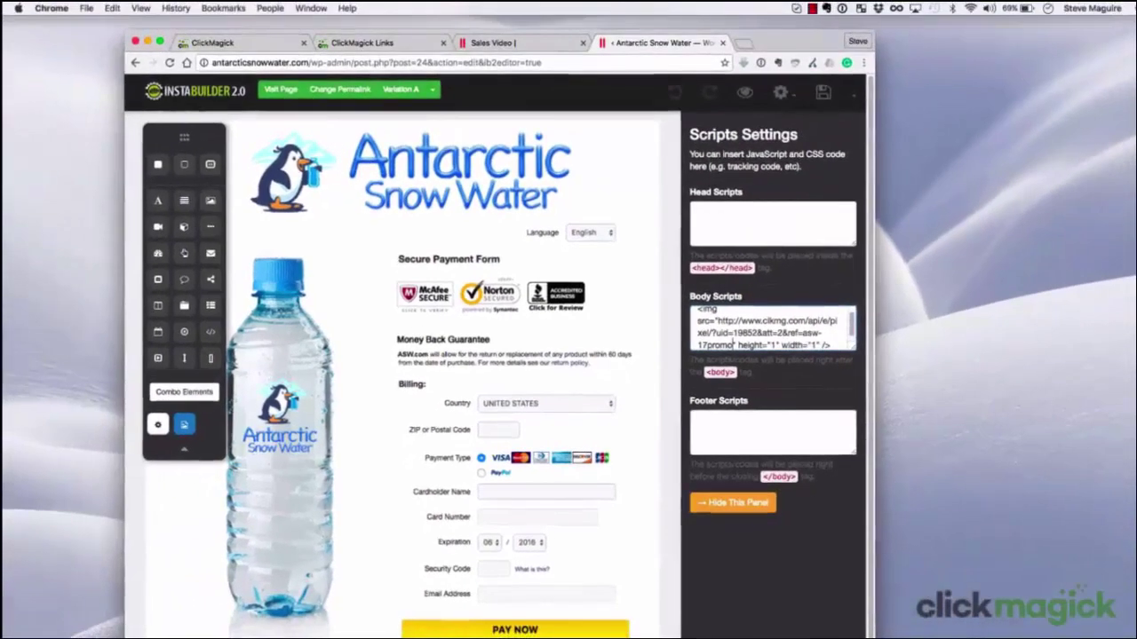
click(859, 18)
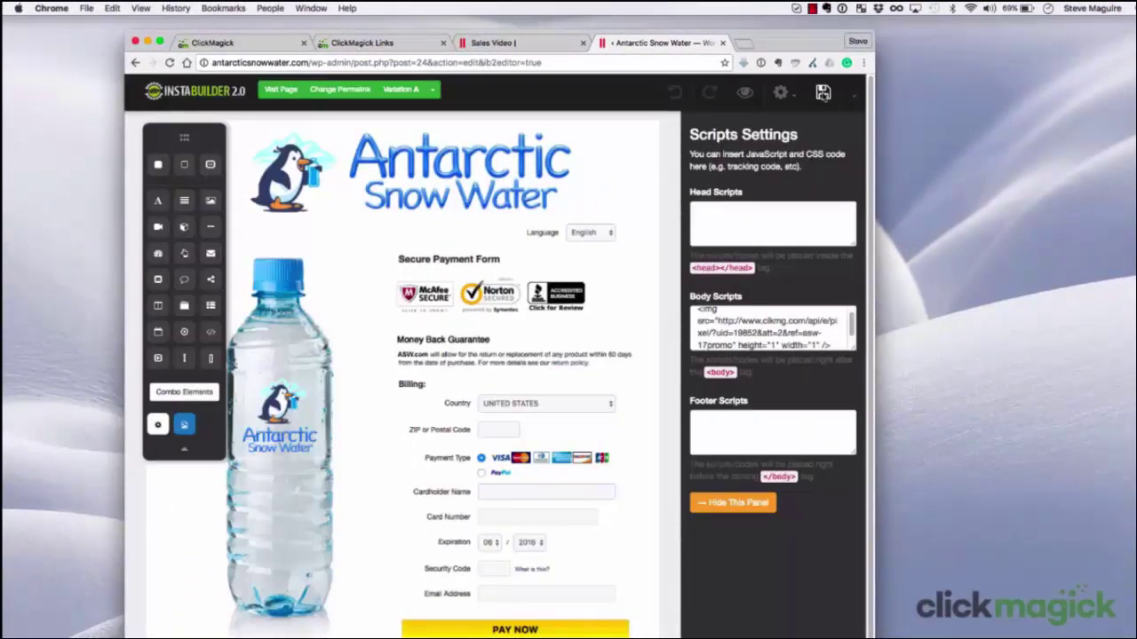
click(537, 44)
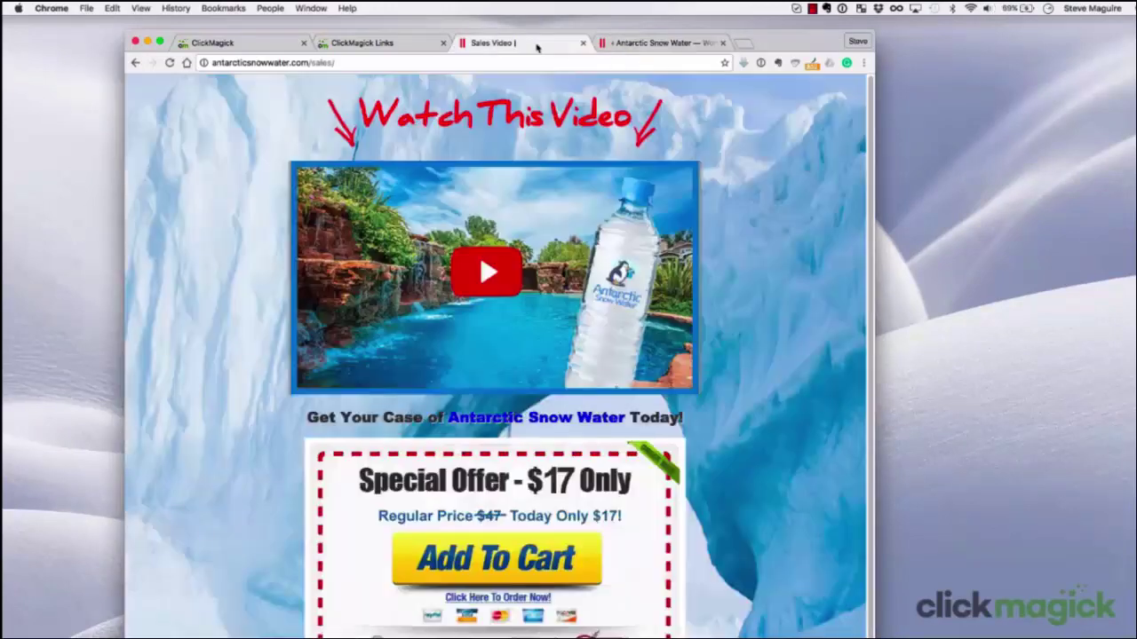
Add the $17 special offer to the cart on the live page, then return to ClickMagick Links
click(503, 577)
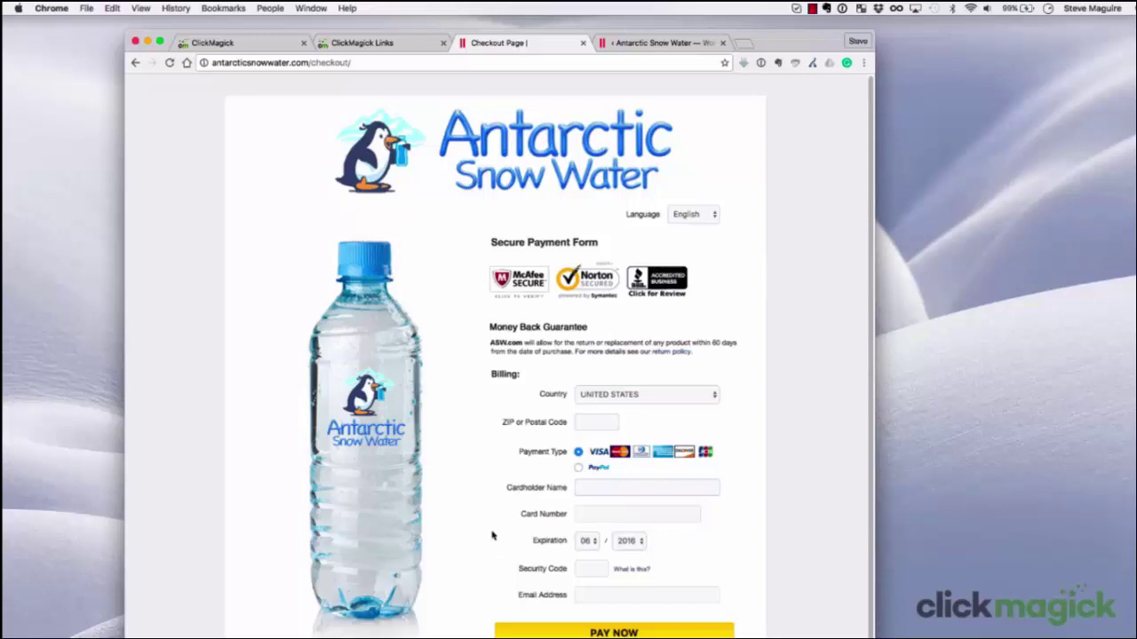
click(382, 50)
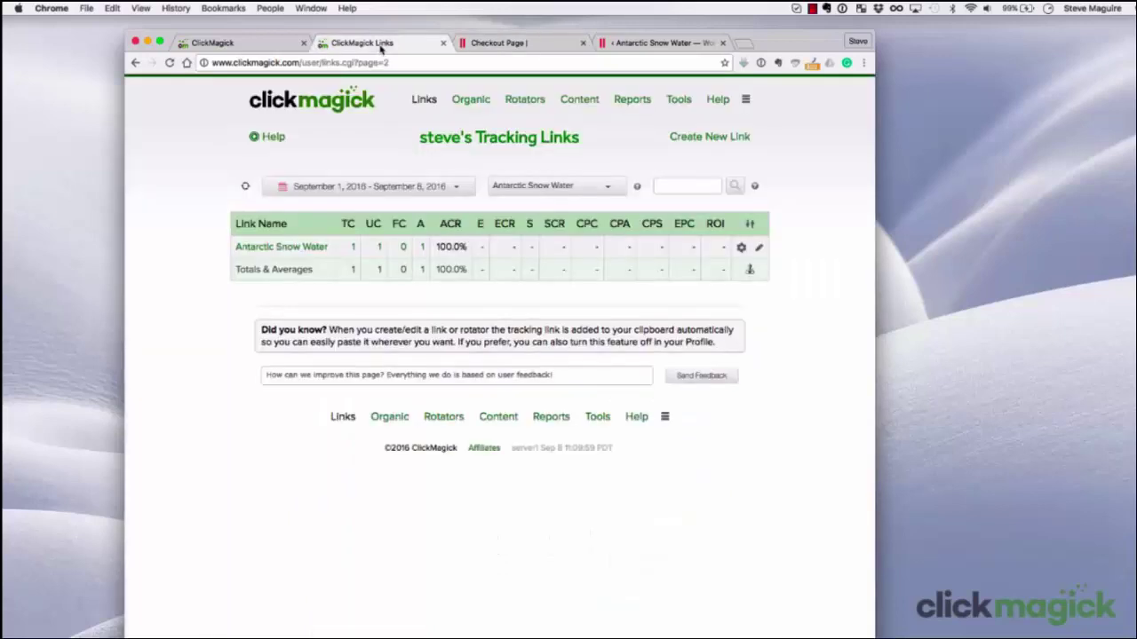
Refresh the link statistics and expand Antarctic Snow Water's Engagement Log showing ref asw-17promo
click(245, 187)
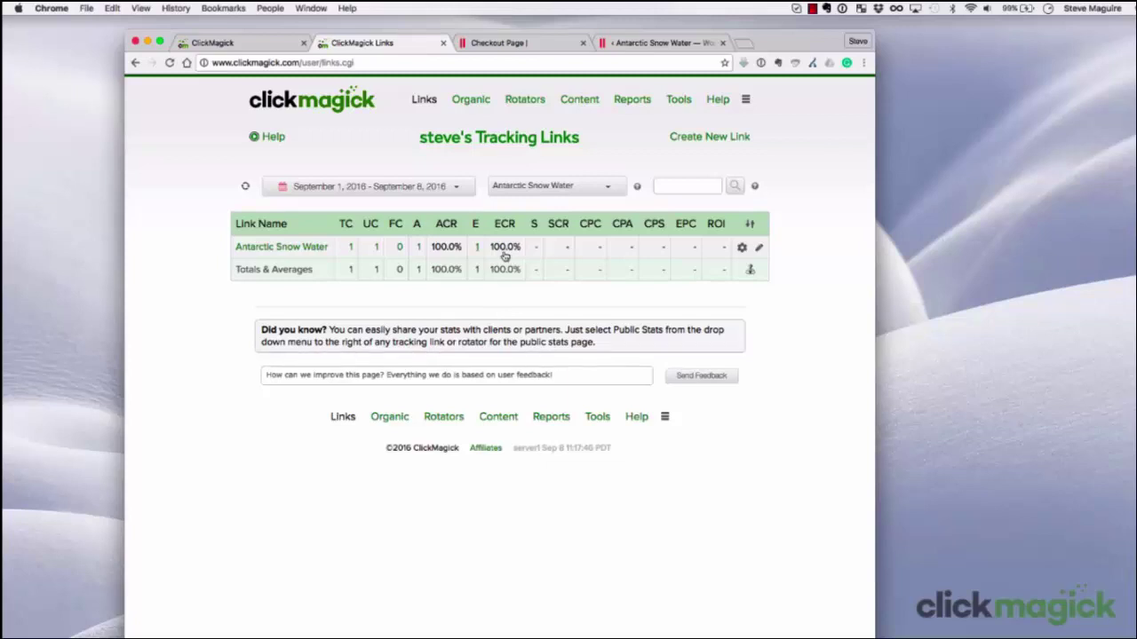
click(477, 249)
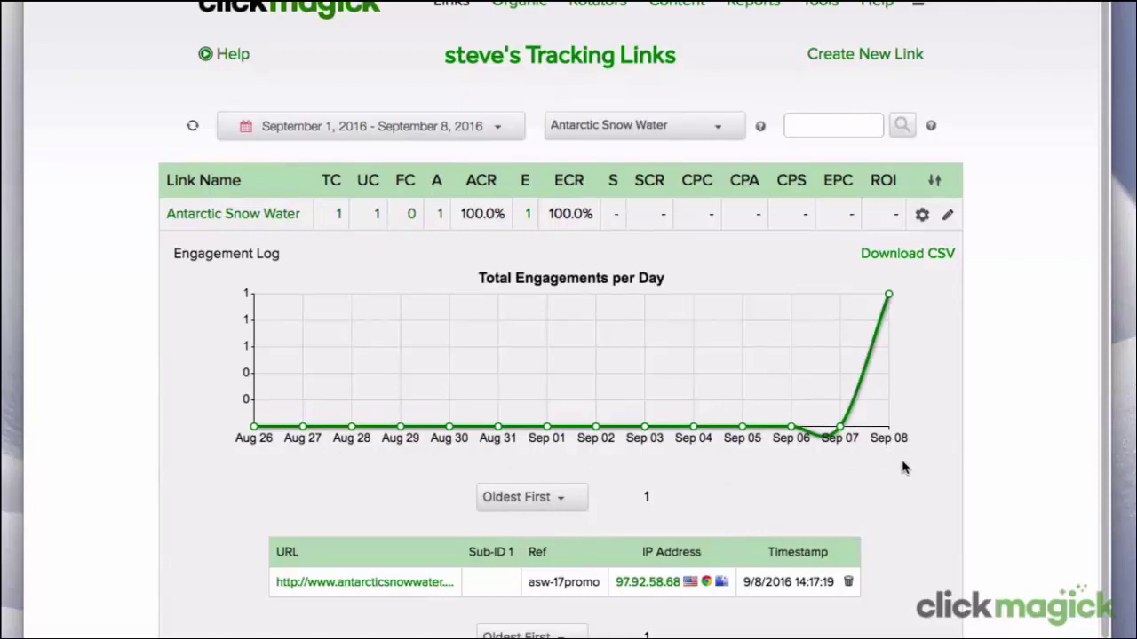
scroll(885, 539, down, 4)
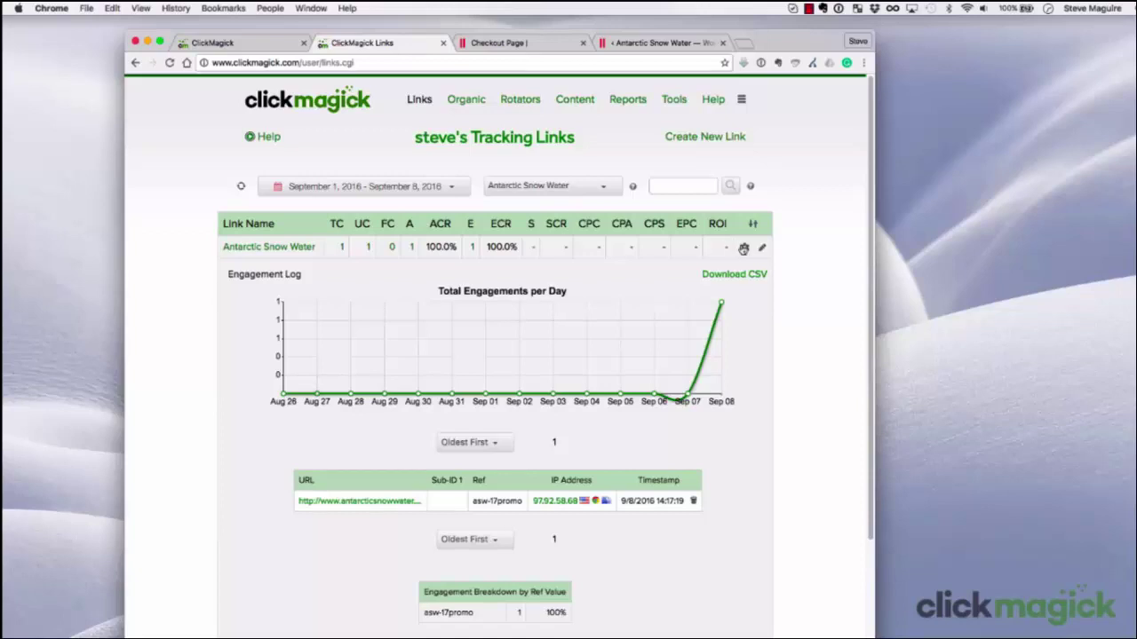
Copy the link's Sales Tracking Pixel code, noting its amt=0.00 part, and switch to the thank-you page editor
click(745, 247)
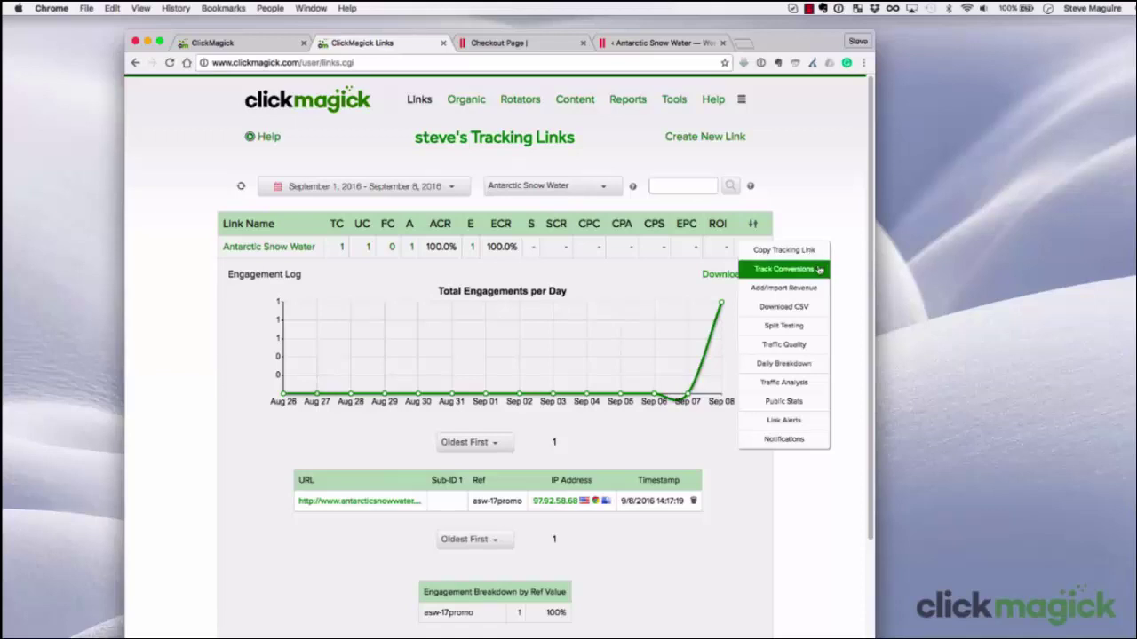
click(819, 270)
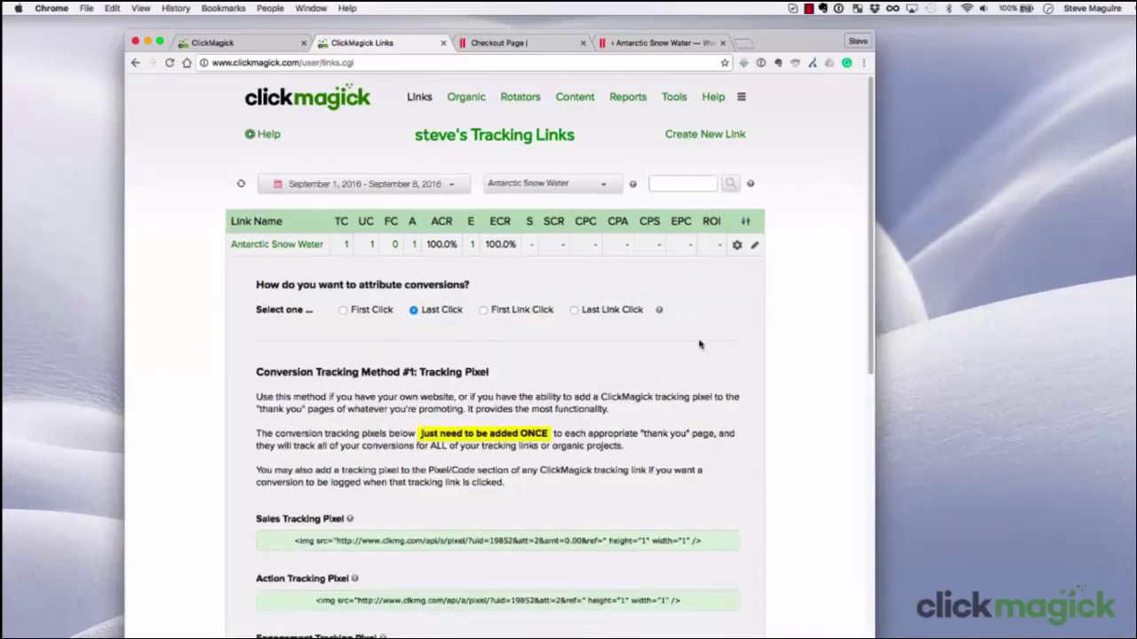
scroll(699, 344, down, 5)
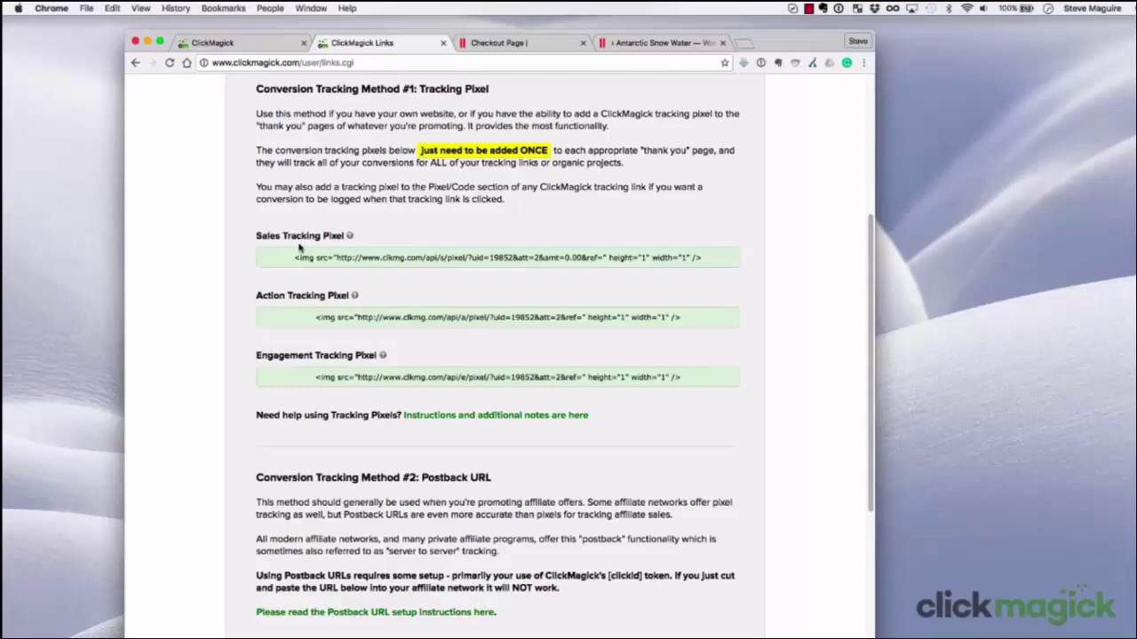
click(553, 258)
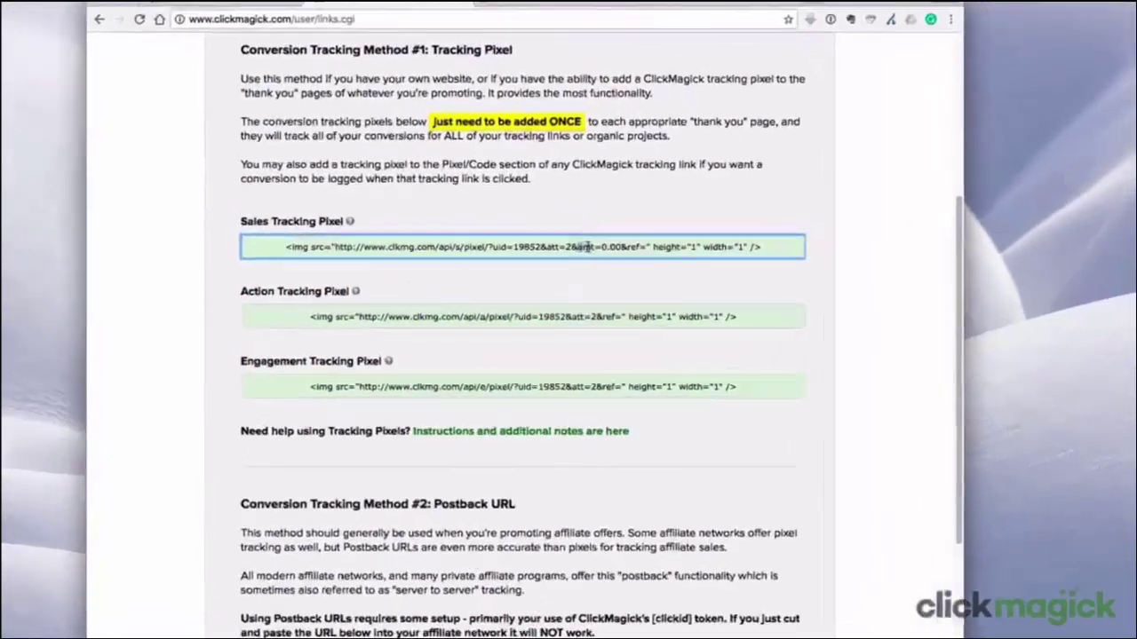
drag(579, 247, 622, 248)
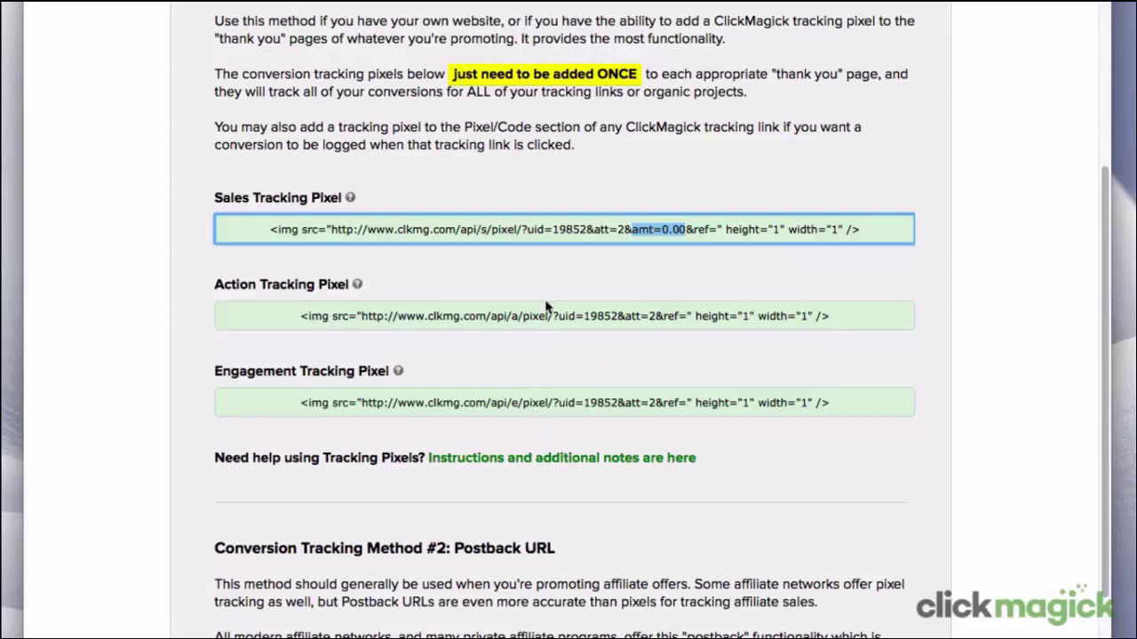
right_click(557, 229)
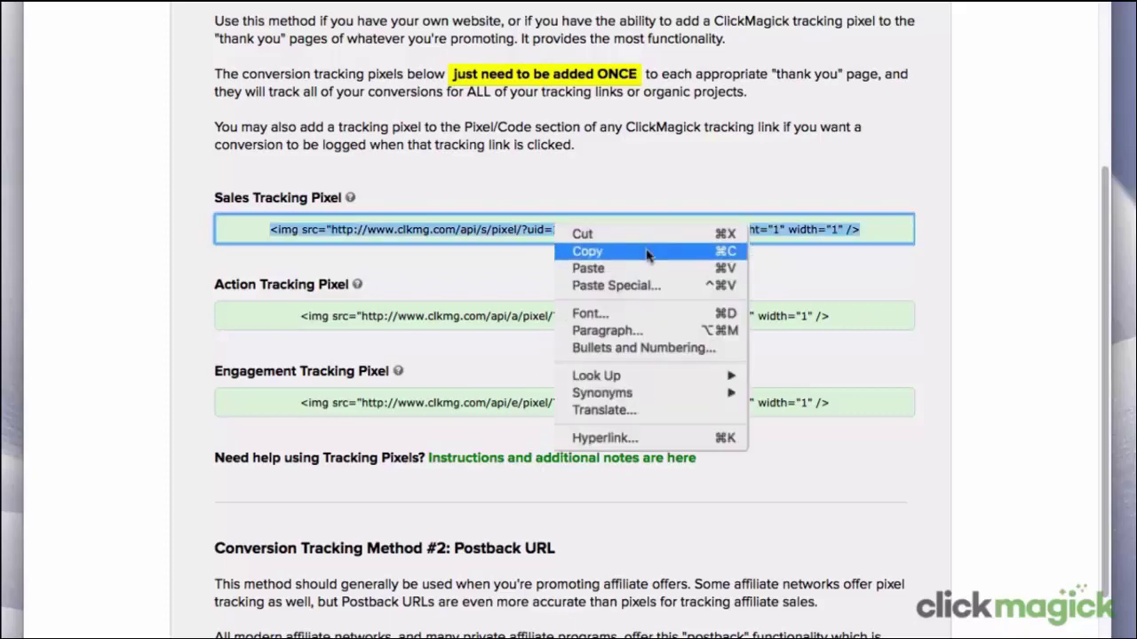
click(652, 252)
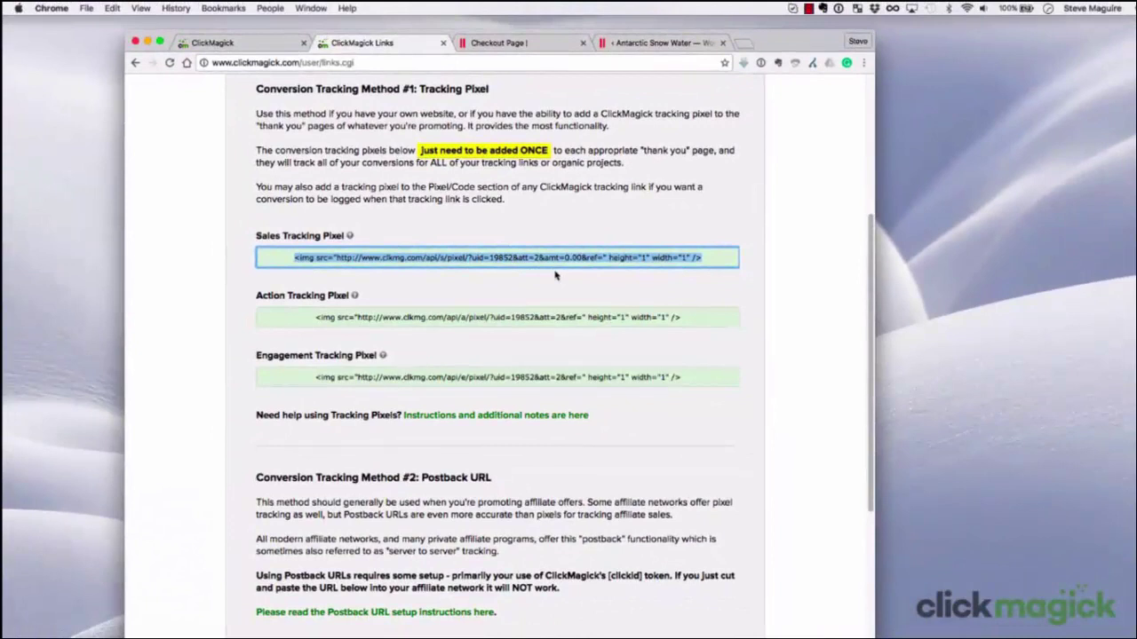
click(651, 44)
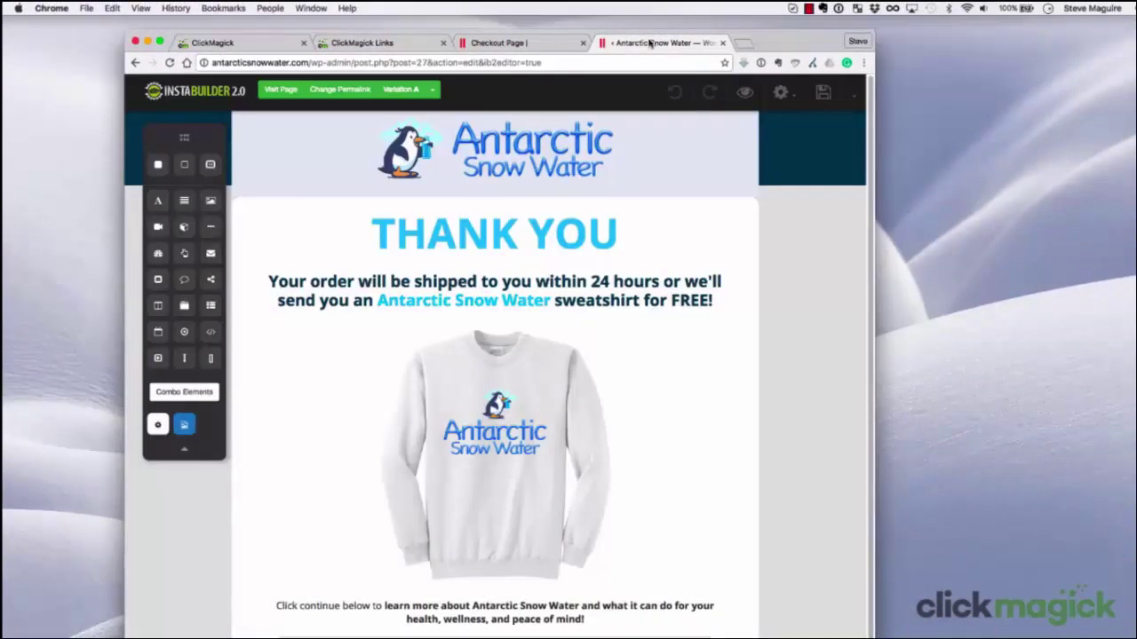
Paste the sales pixel code into the thank-you page's Body Scripts
click(781, 93)
click(788, 249)
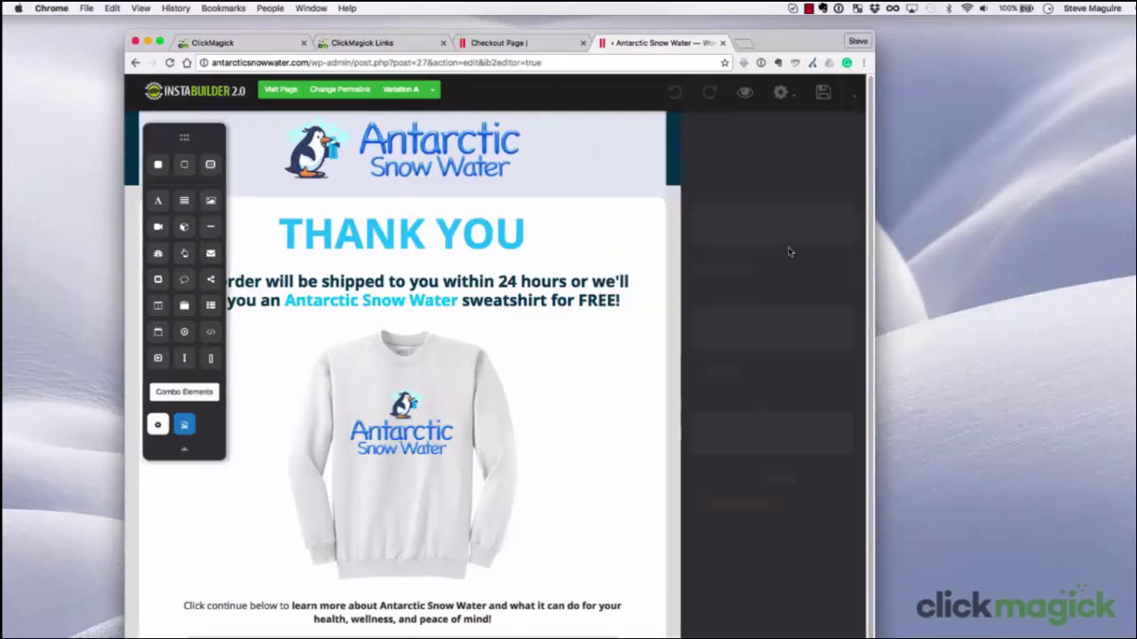
click(706, 315)
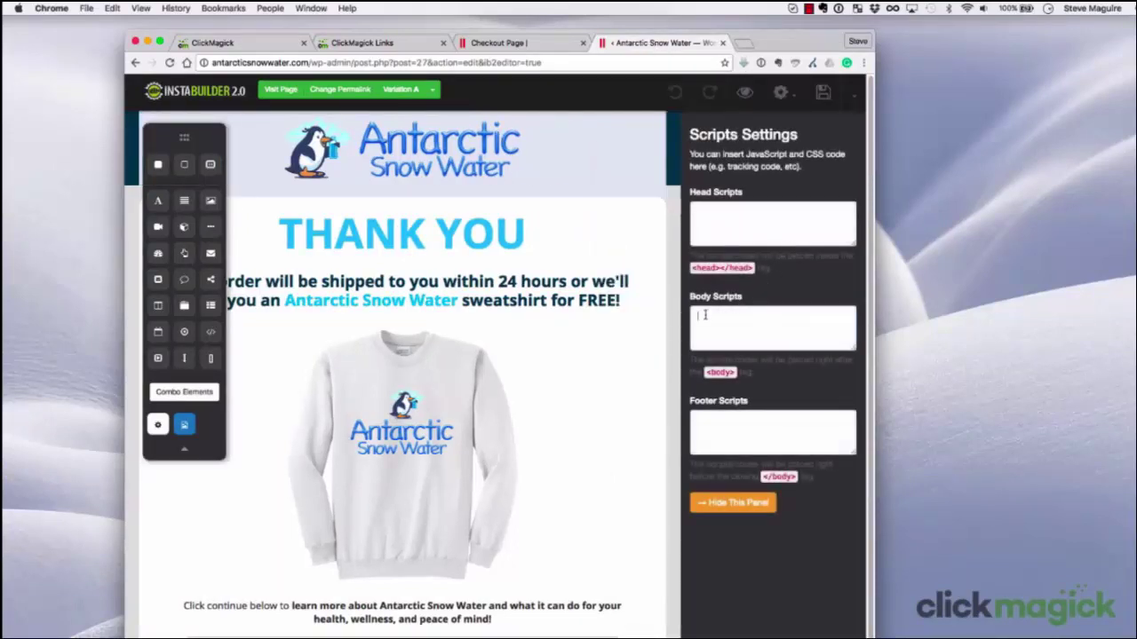
right_click(706, 313)
click(729, 374)
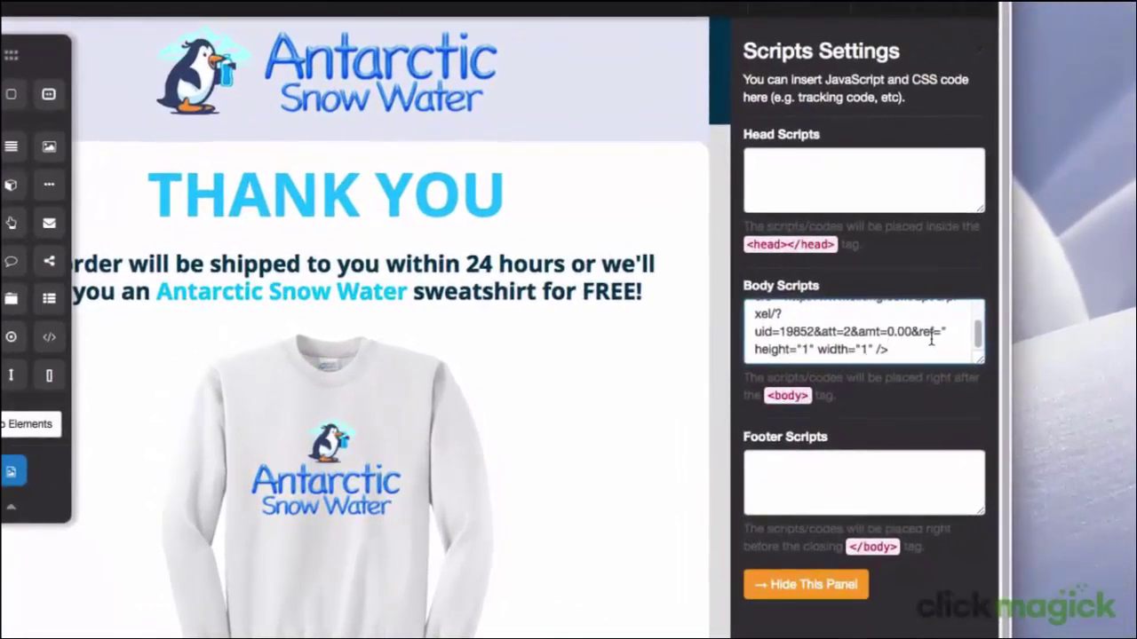
Set ref=asw-thankyou and amt=17.00 in the pixel, save the page, and return to ClickMagick
click(939, 332)
text(asw-than)
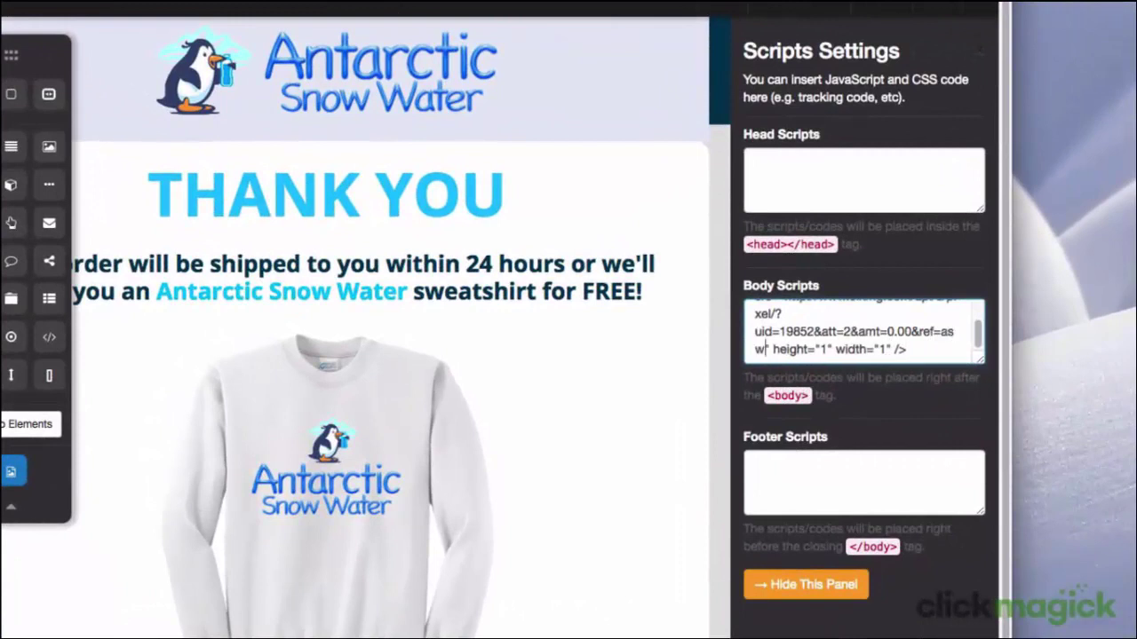
text(kyou)
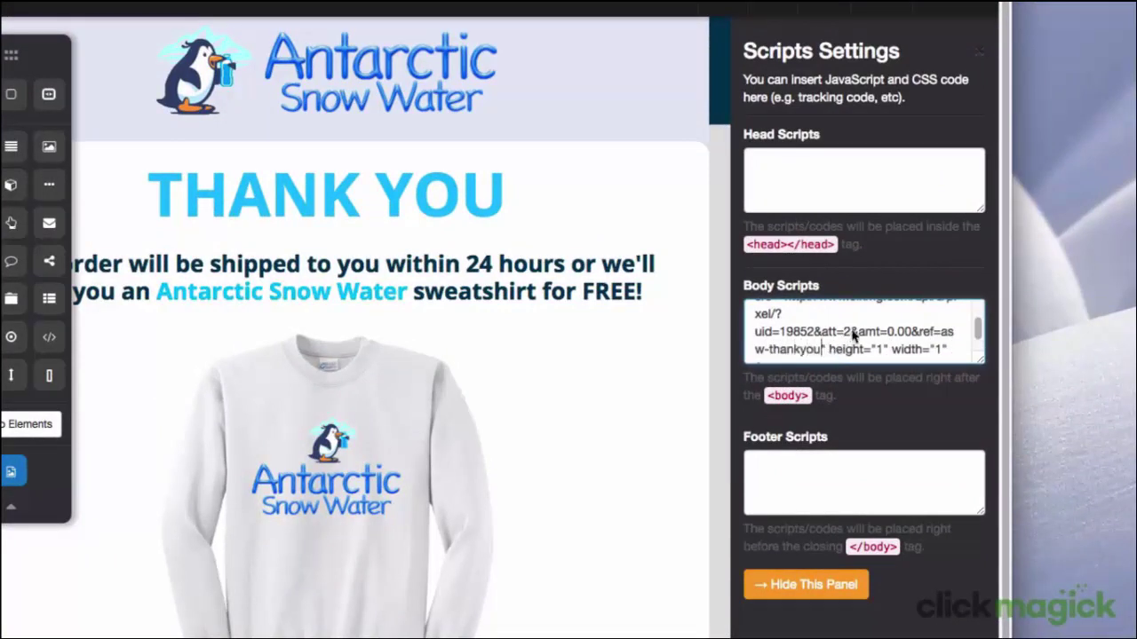
drag(858, 332, 909, 336)
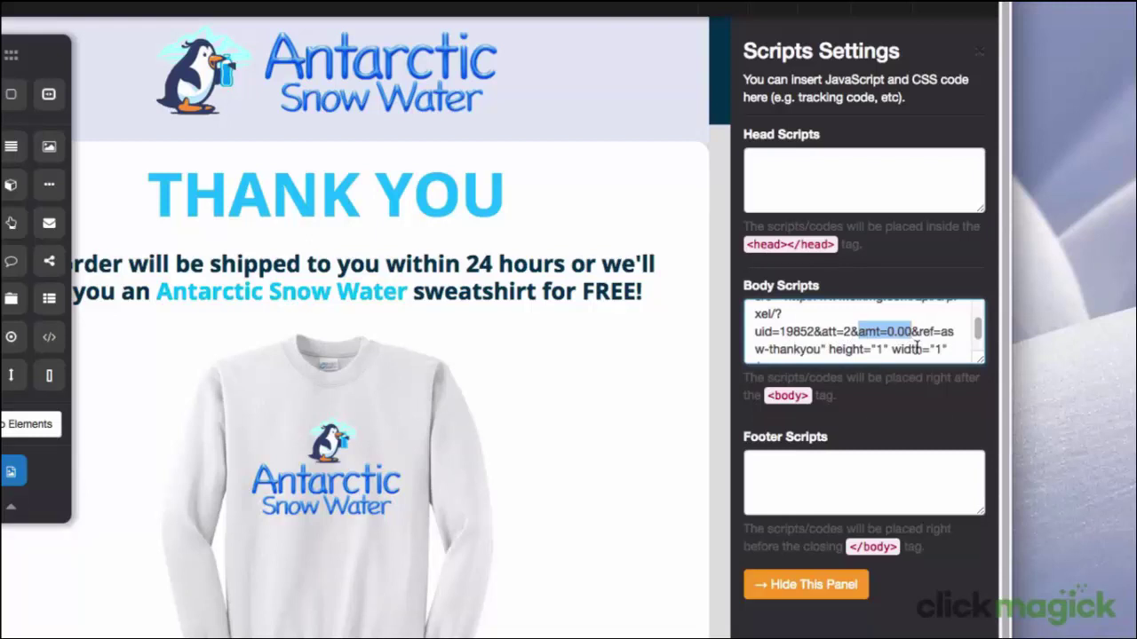
click(895, 330)
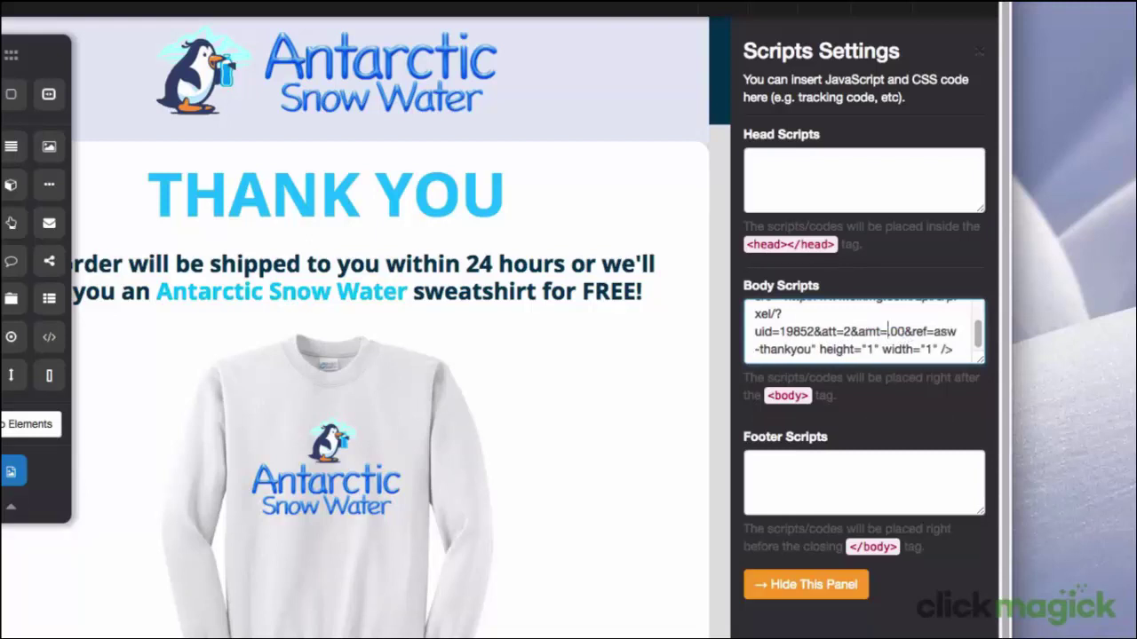
key(BackSpace)
text(17)
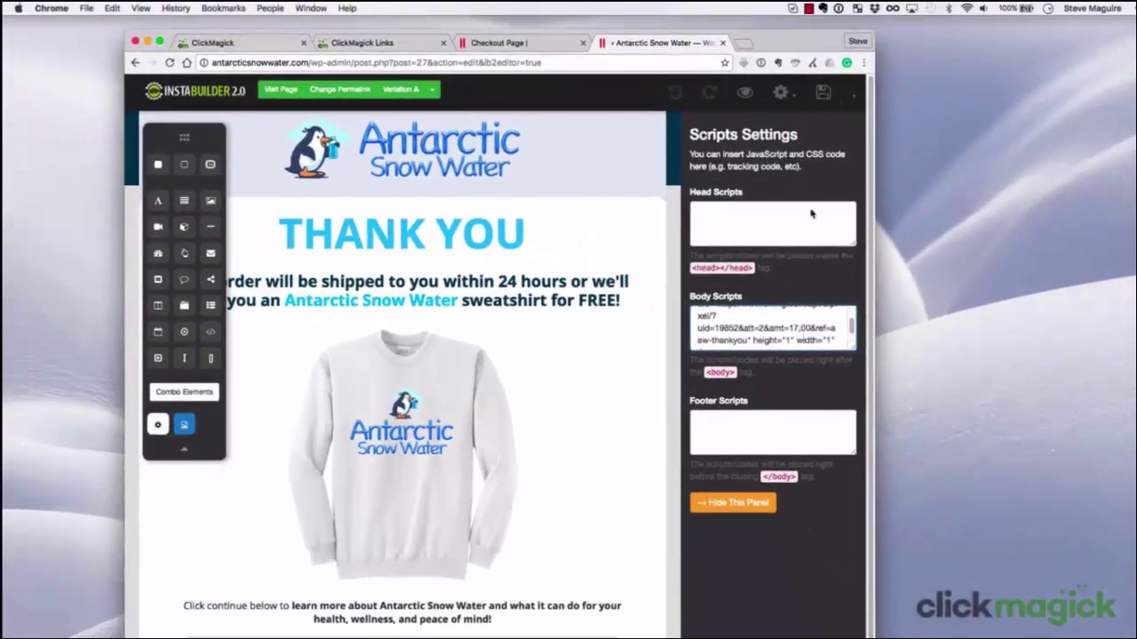
click(824, 93)
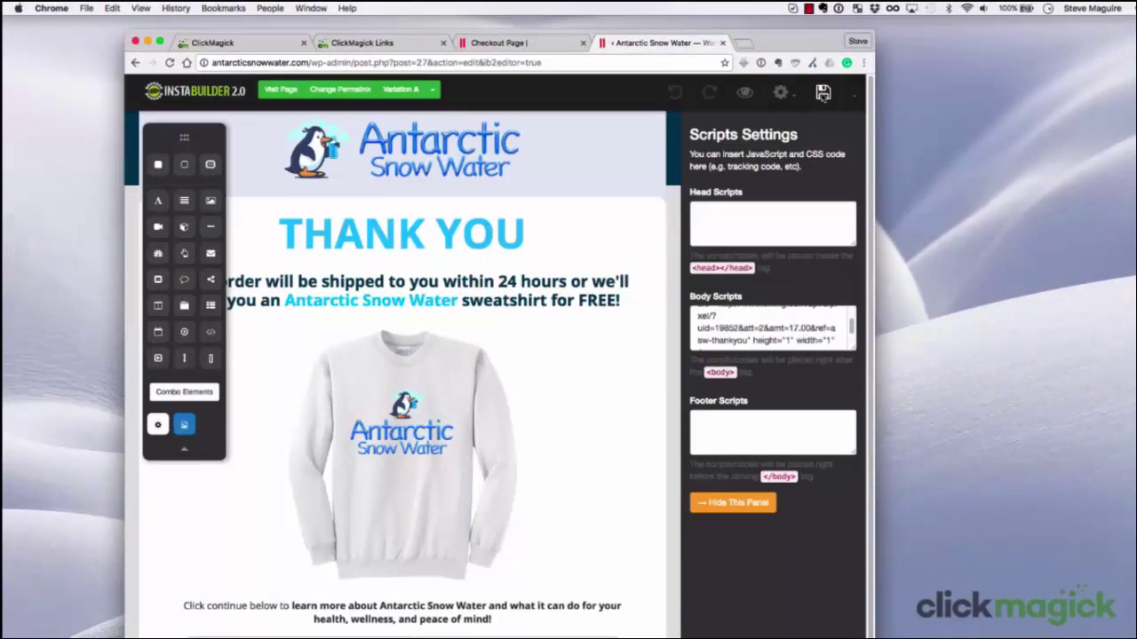
click(404, 42)
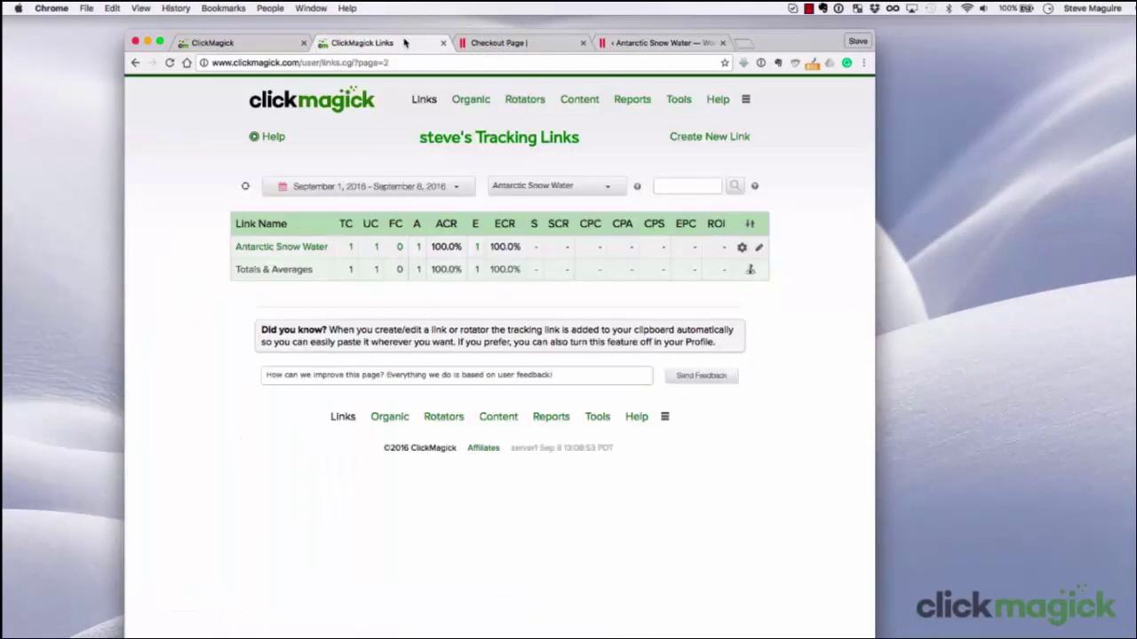
Open the Antarctic Snow Water link's settings and enter a 0.23 traffic cost billed per click (CPC)
click(300, 250)
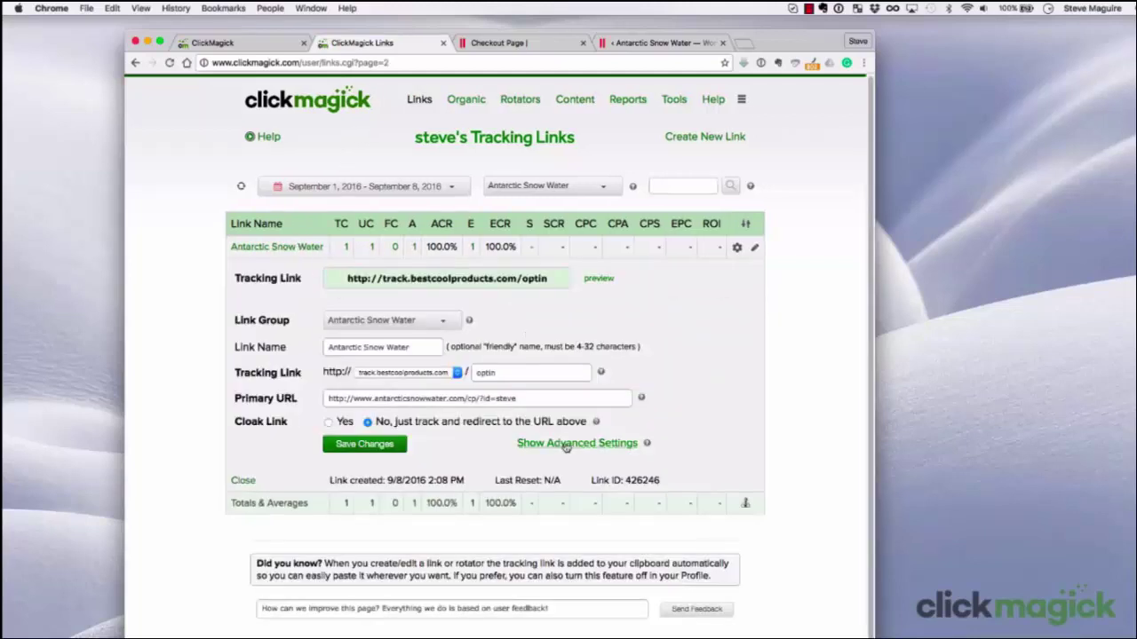
click(566, 444)
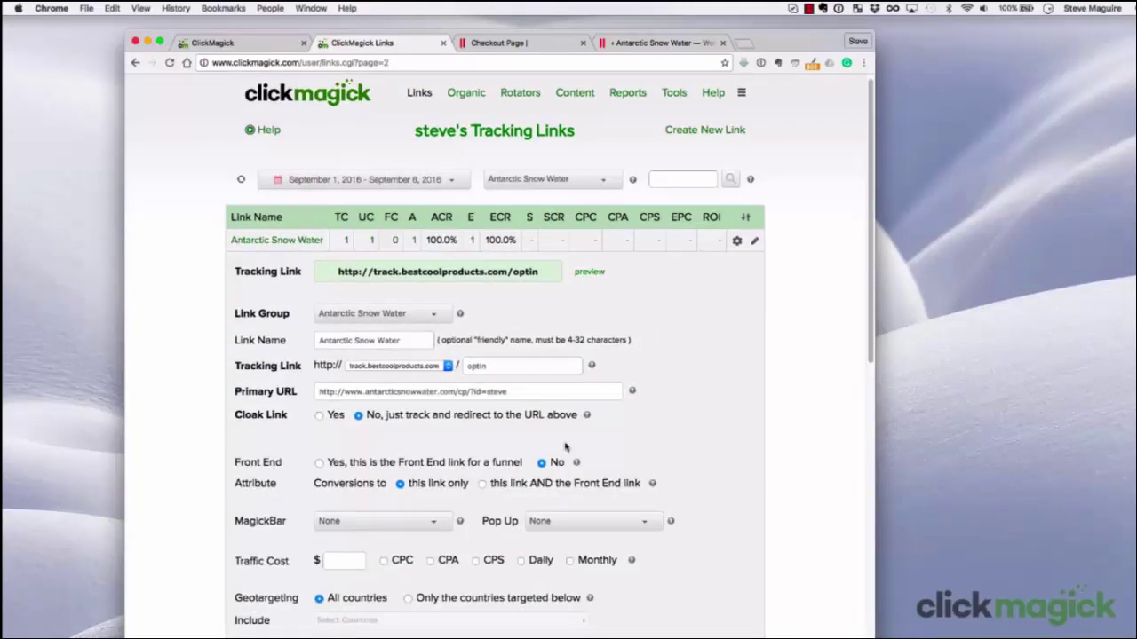
scroll(566, 446, down, 3)
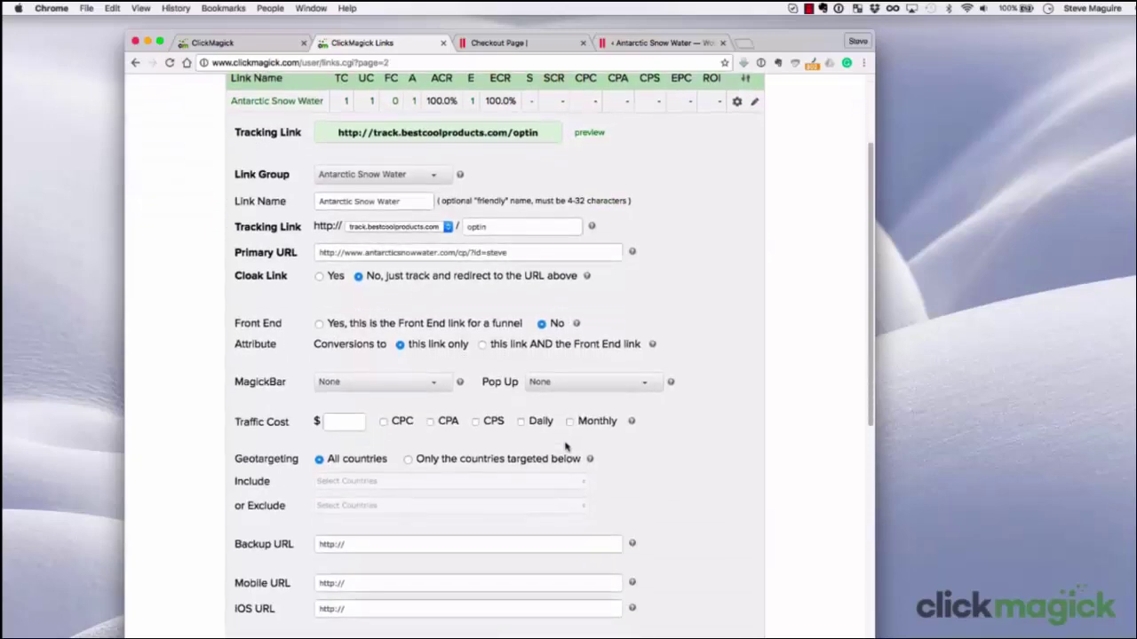
scroll(566, 446, down, 2)
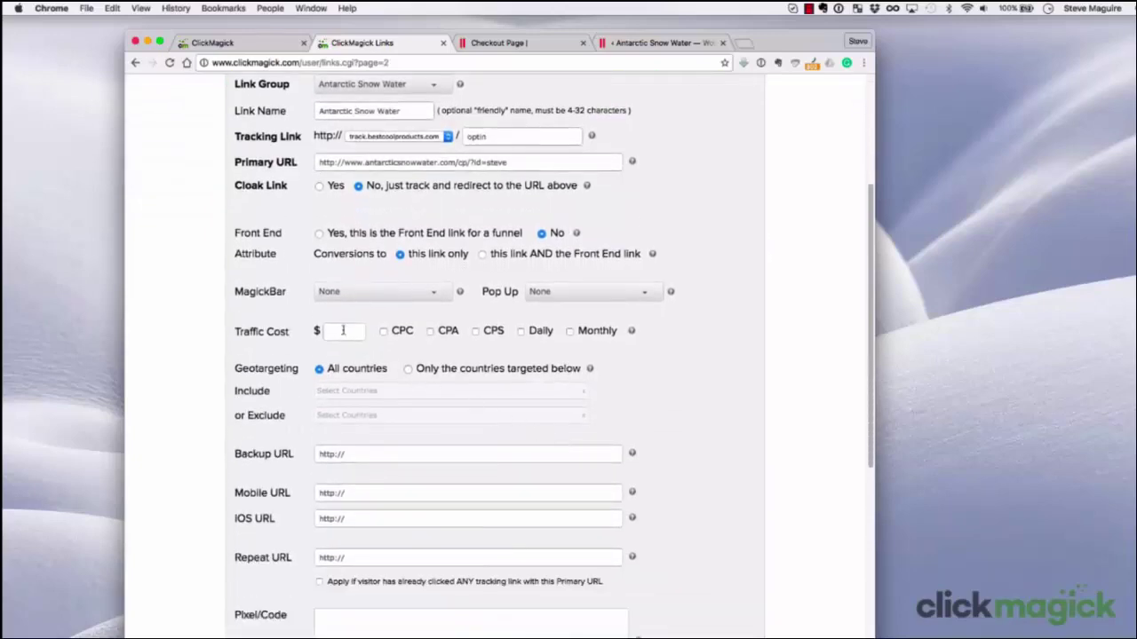
click(343, 331)
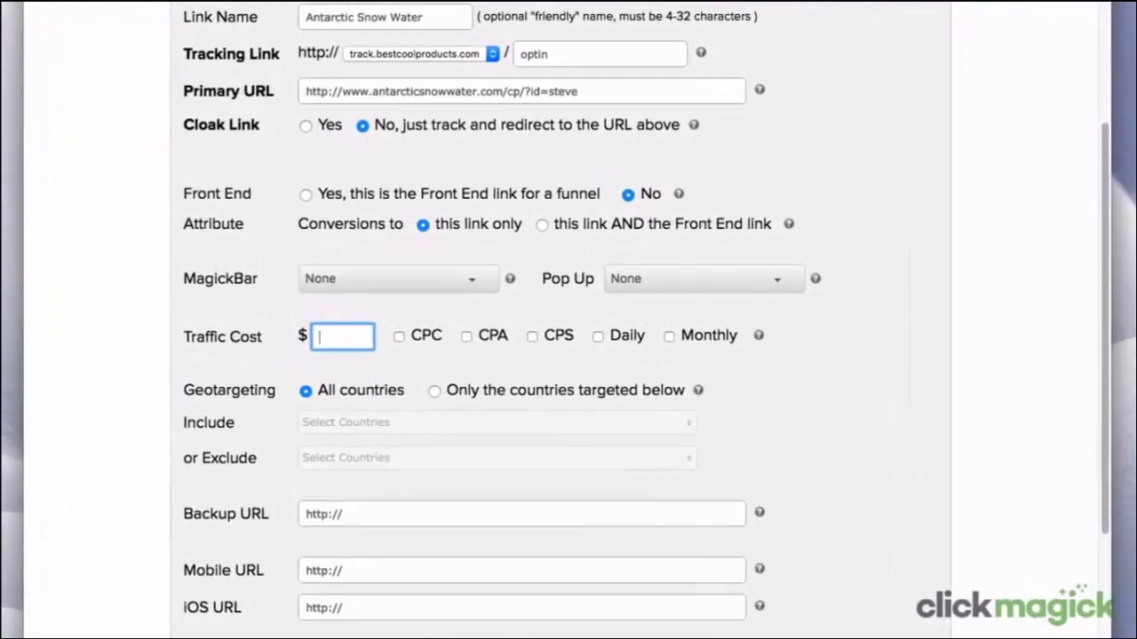
text(0.23)
click(400, 338)
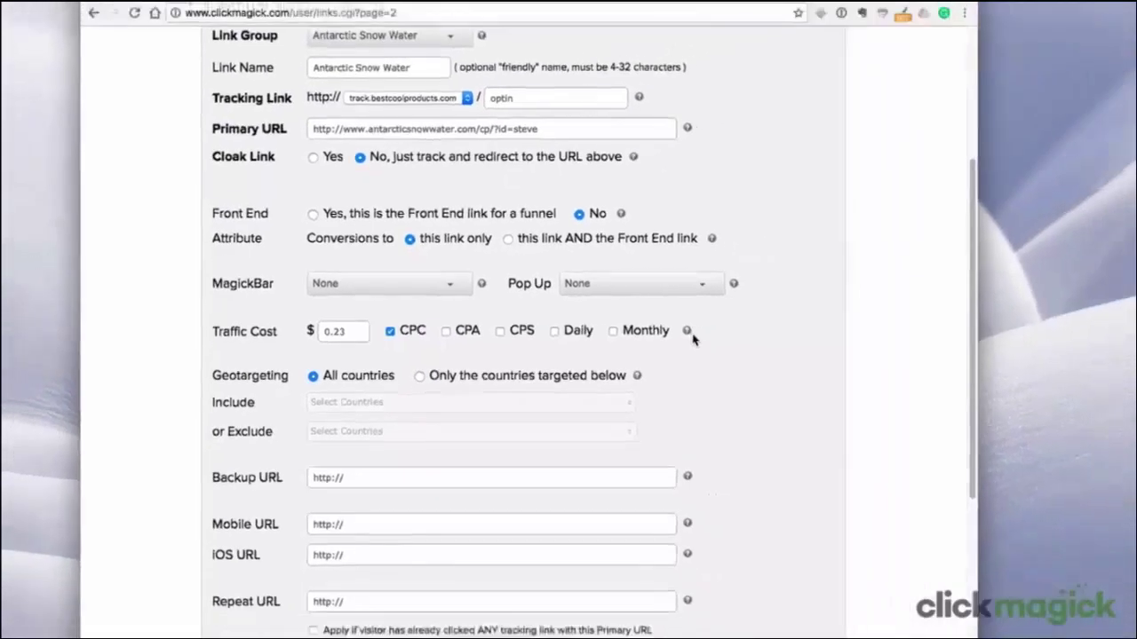
scroll(626, 337, down, 10)
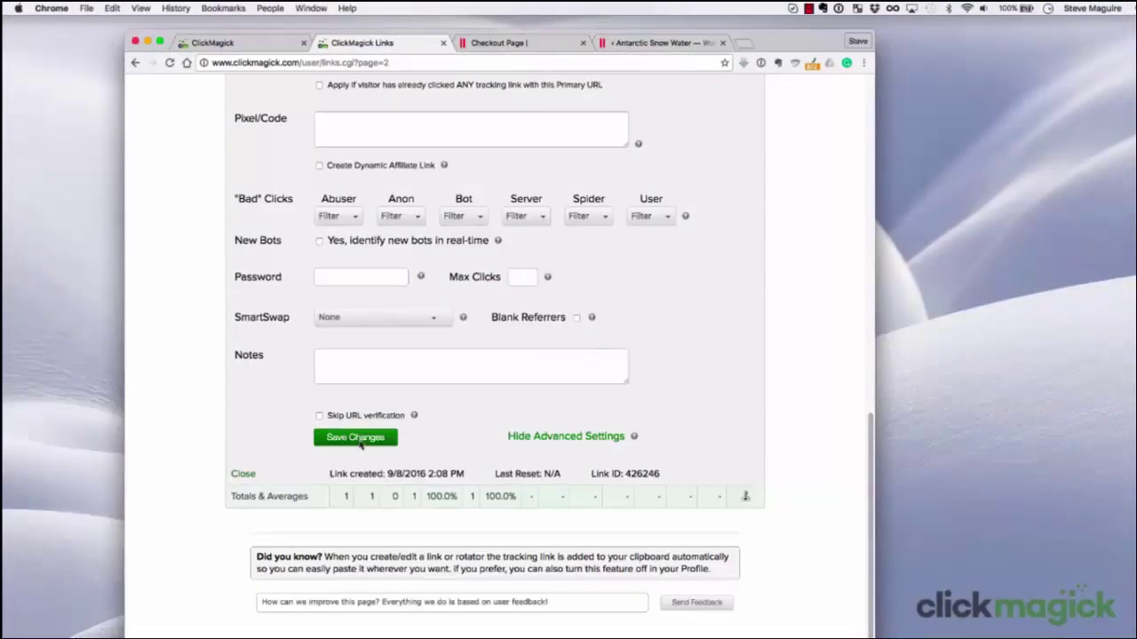
Save the link's $0.23 CPC cost, then switch to the live checkout page
click(362, 437)
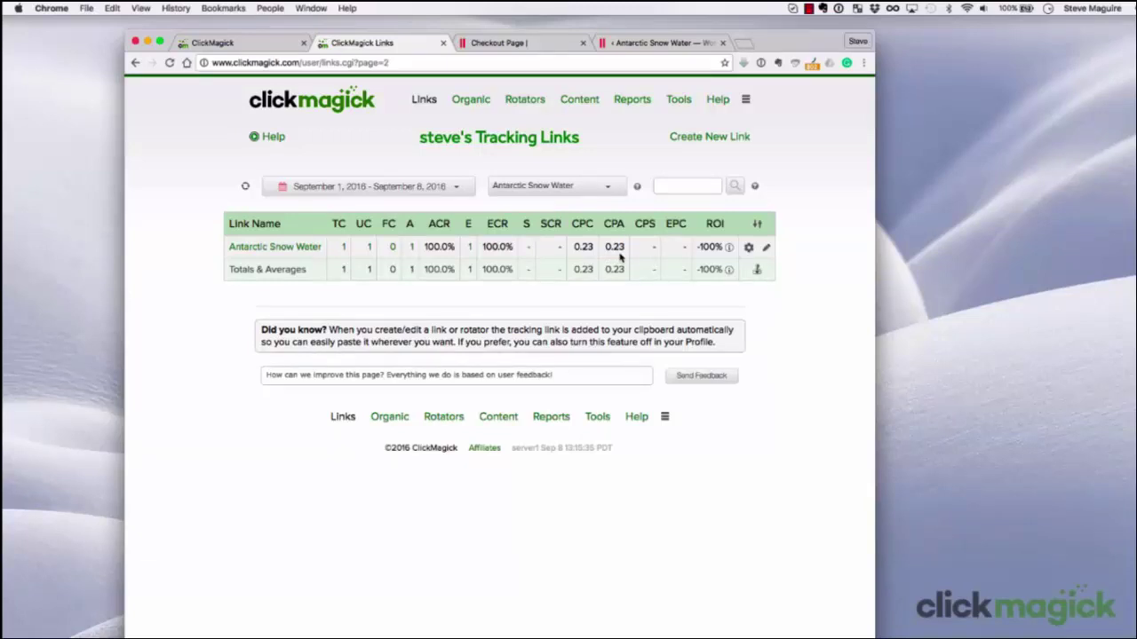
click(533, 43)
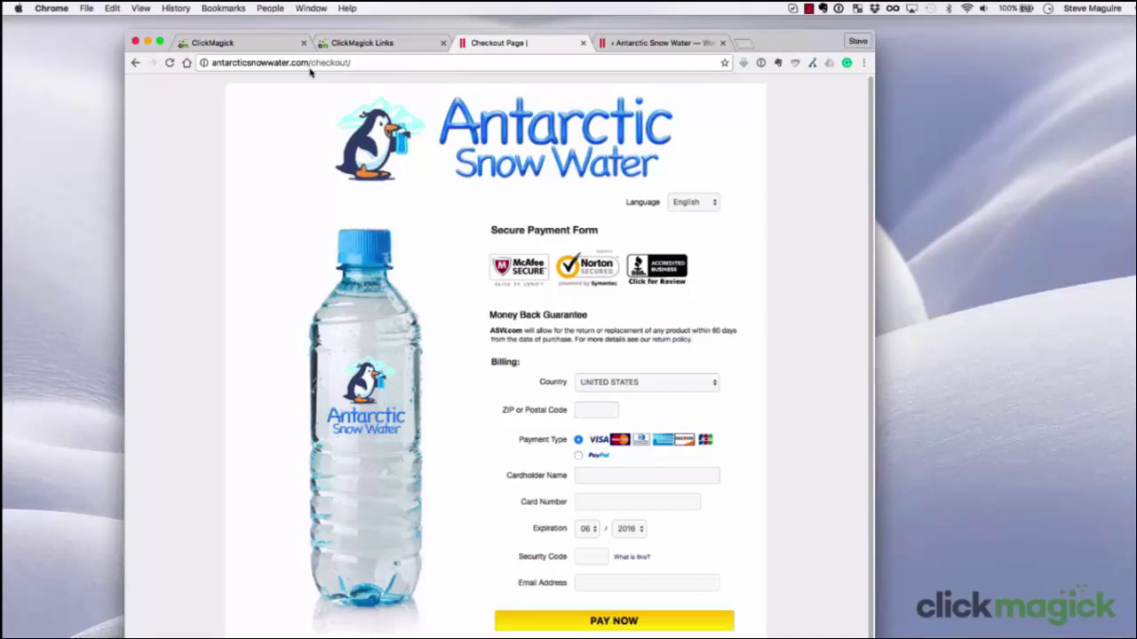
Load the Antarctic Snow Water thank-you page by replacing 'checkout/' with 'thankyou', then return to the ClickMagick links list
drag(310, 64, 352, 66)
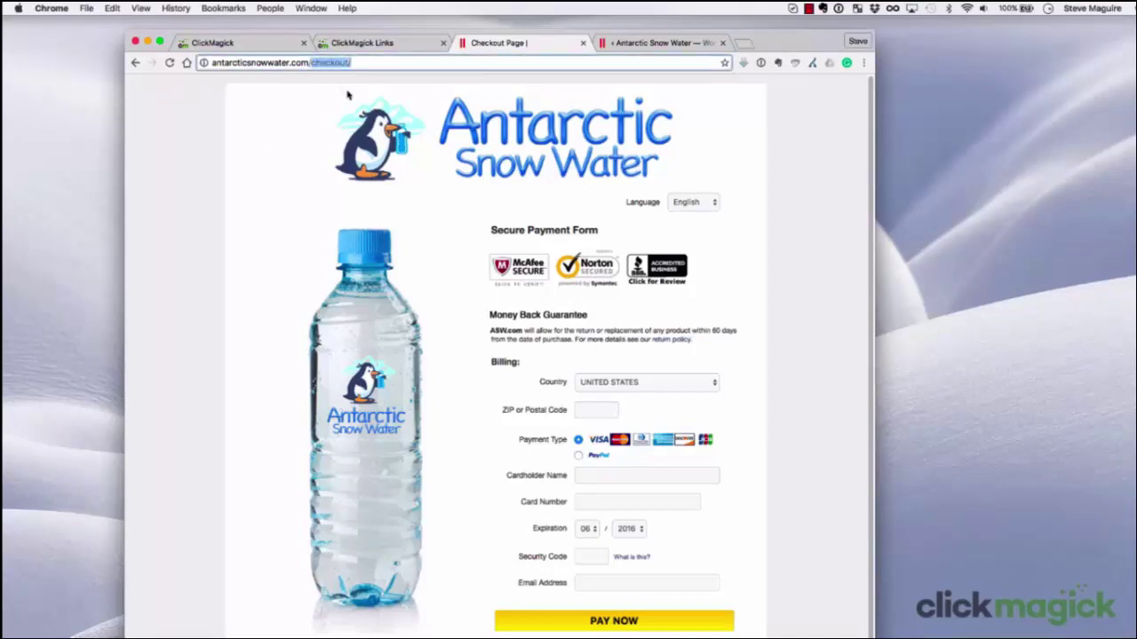
text(thankyou)
key(Return)
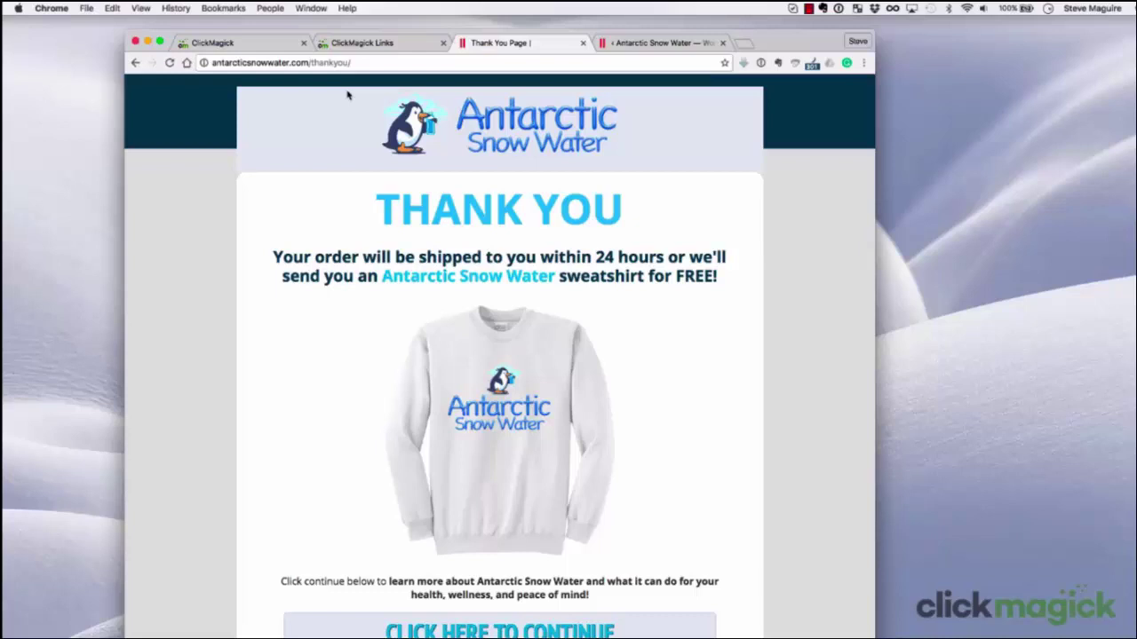
click(361, 44)
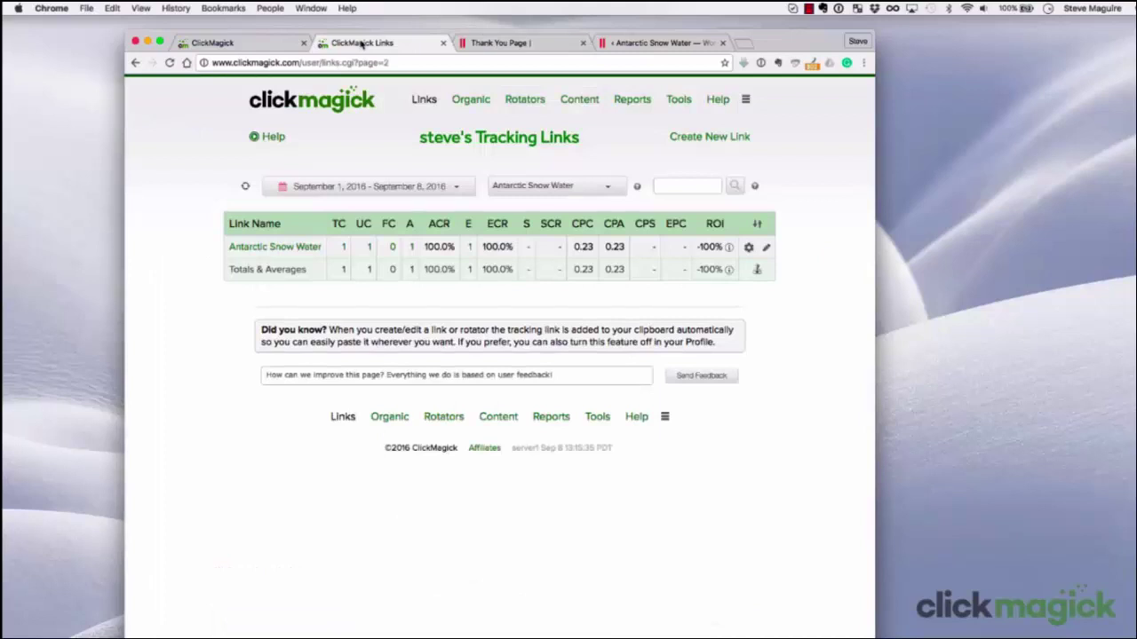
Refresh the tracking link stats so the Antarctic Snow Water sale is picked up
click(246, 187)
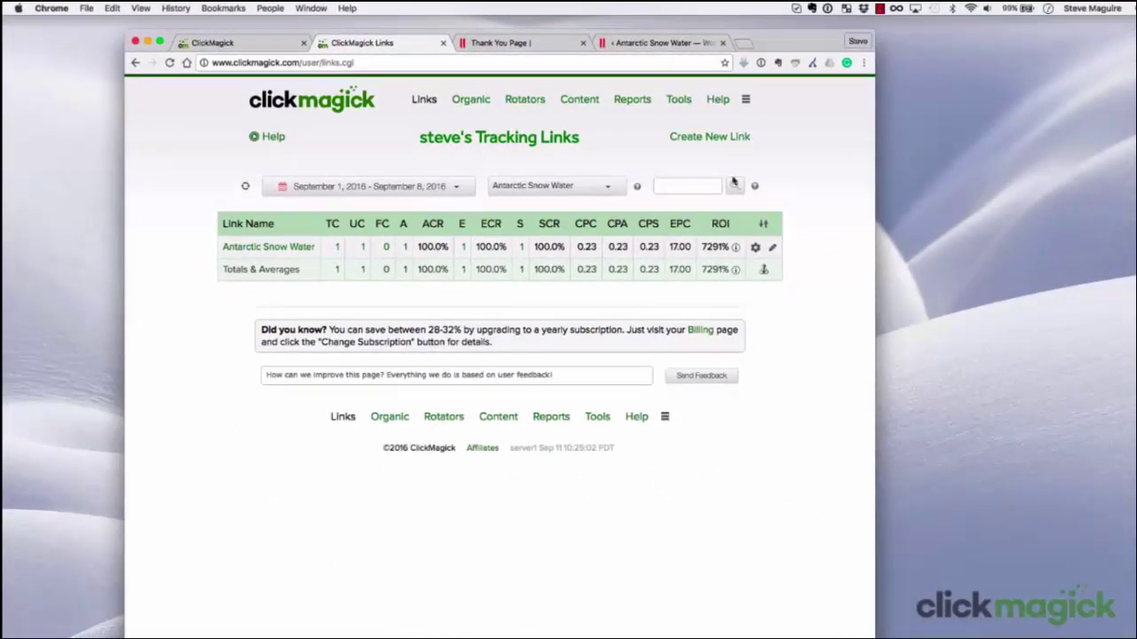
Launch the Pixel Tester from the Tools menu
click(679, 100)
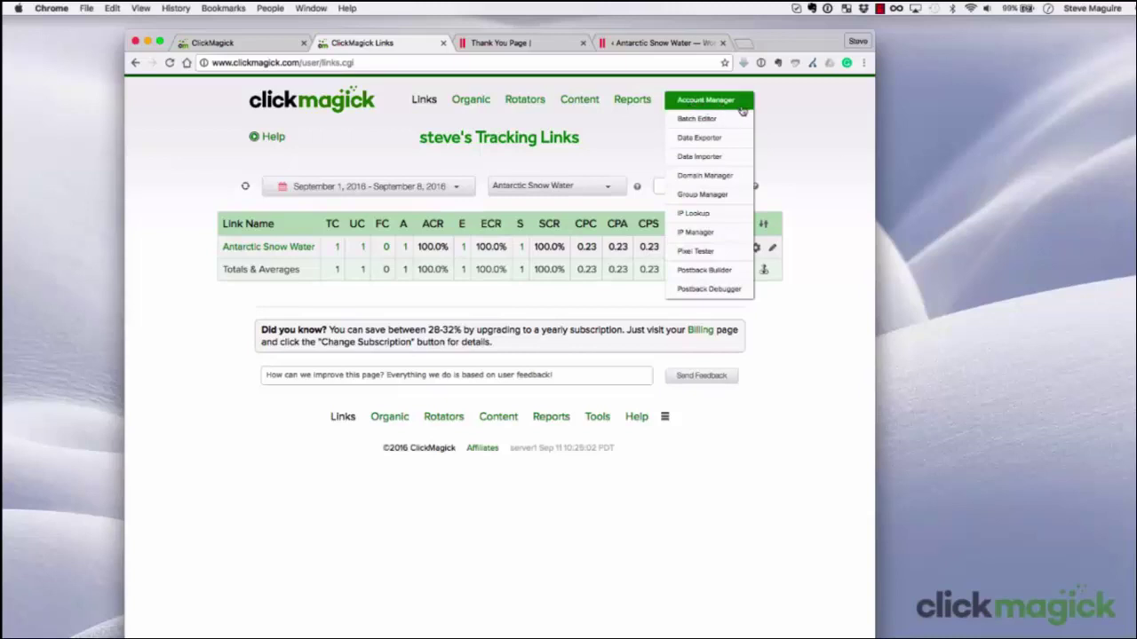
click(729, 251)
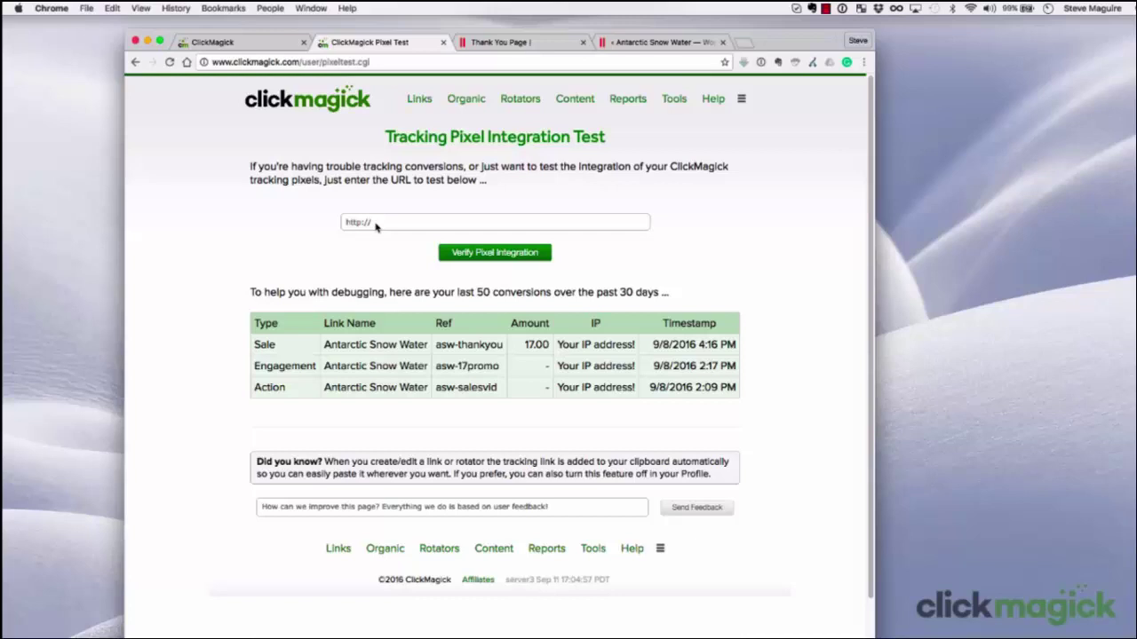
Verify the pixel integration for antarcticsnowwater.com/thankyou
click(376, 227)
text(ant)
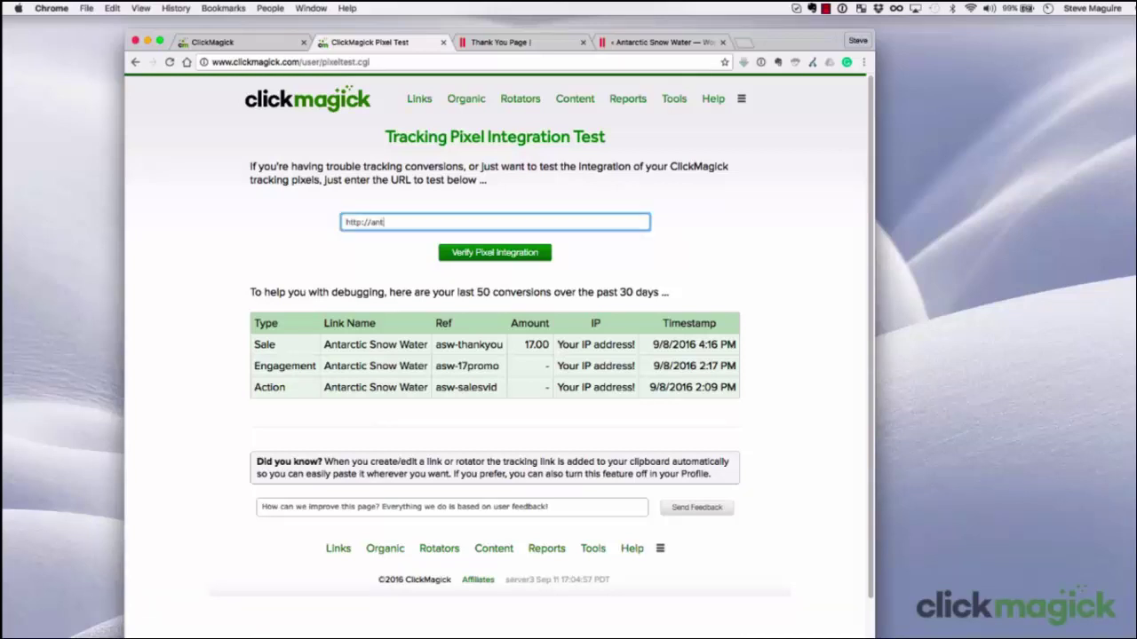
text(arcticsnowwater.com/thankyou)
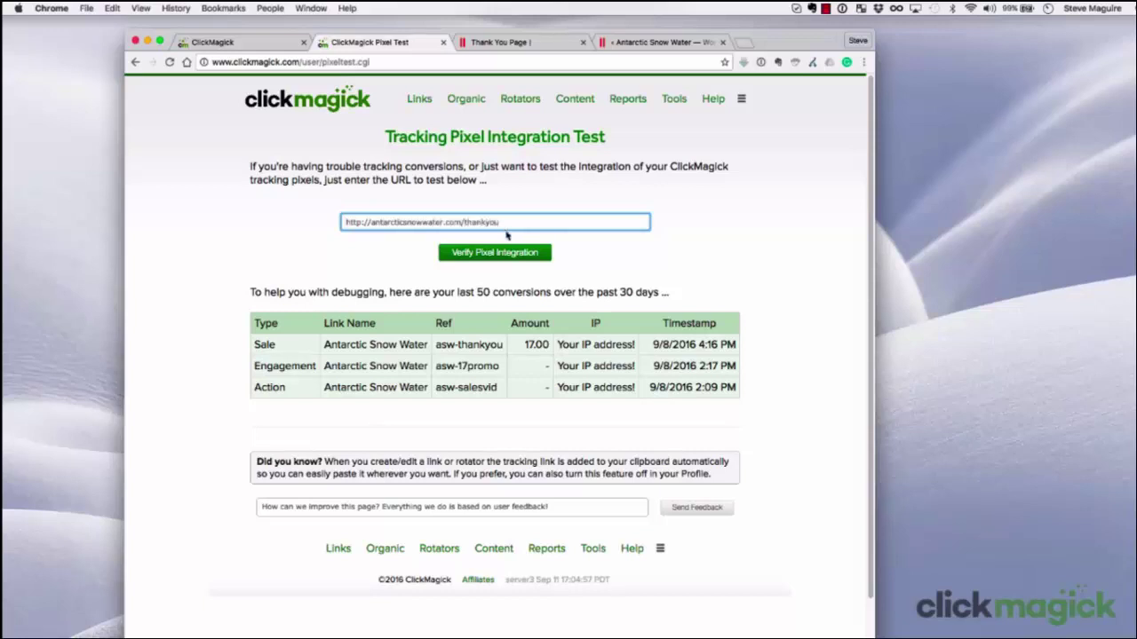
click(501, 254)
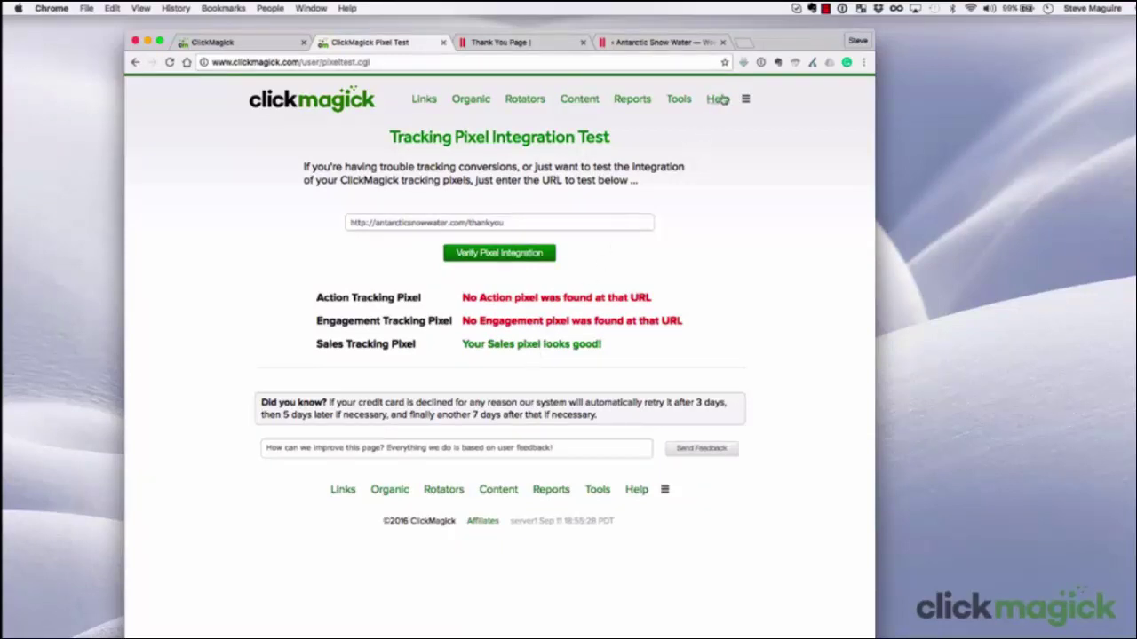
From Help > FAQs, open the Conversion Tracking answer on inaccurate conversion stats
mouse_move(722, 99)
click(744, 117)
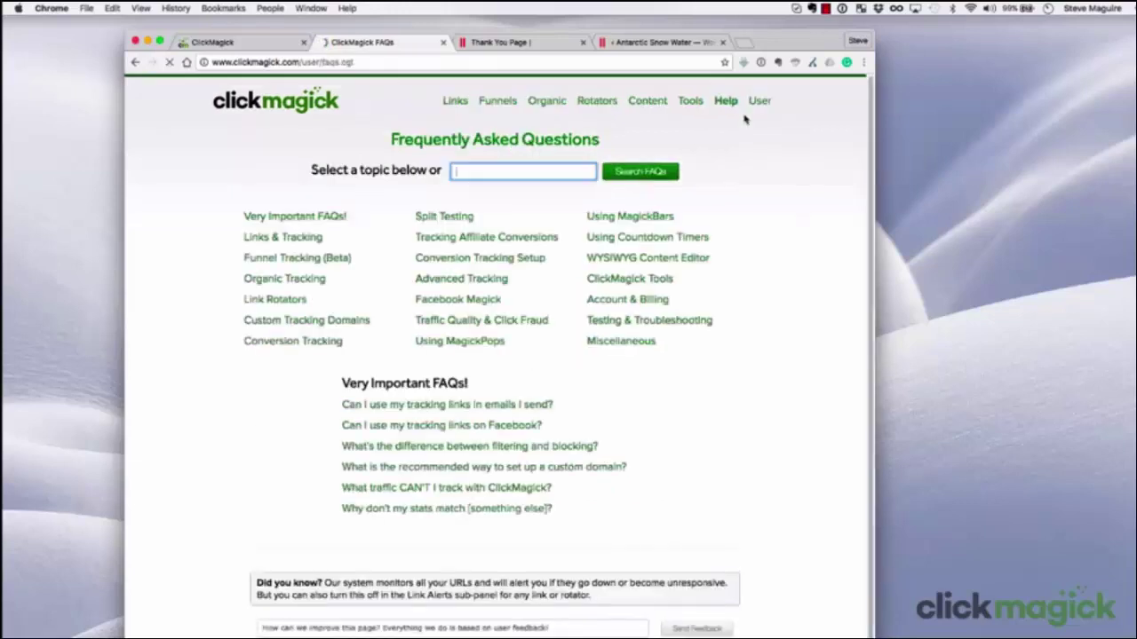
click(298, 343)
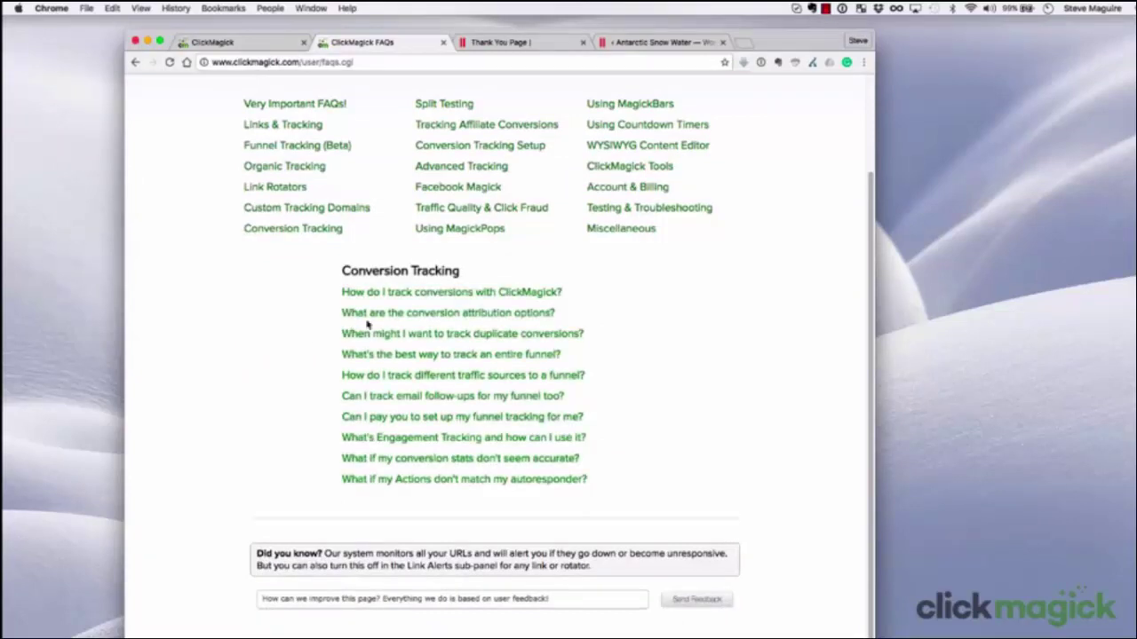
click(462, 458)
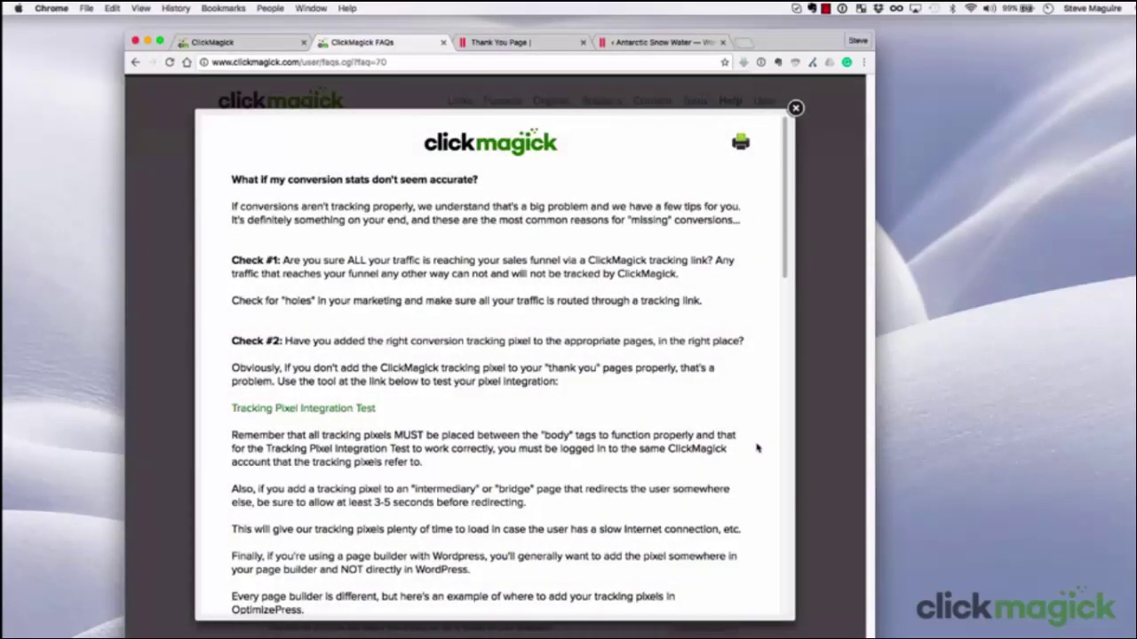
Scroll to Check #7 on https in pixel code, highlight it, then return to the Track Conversions tab
scroll(757, 447, down, 5)
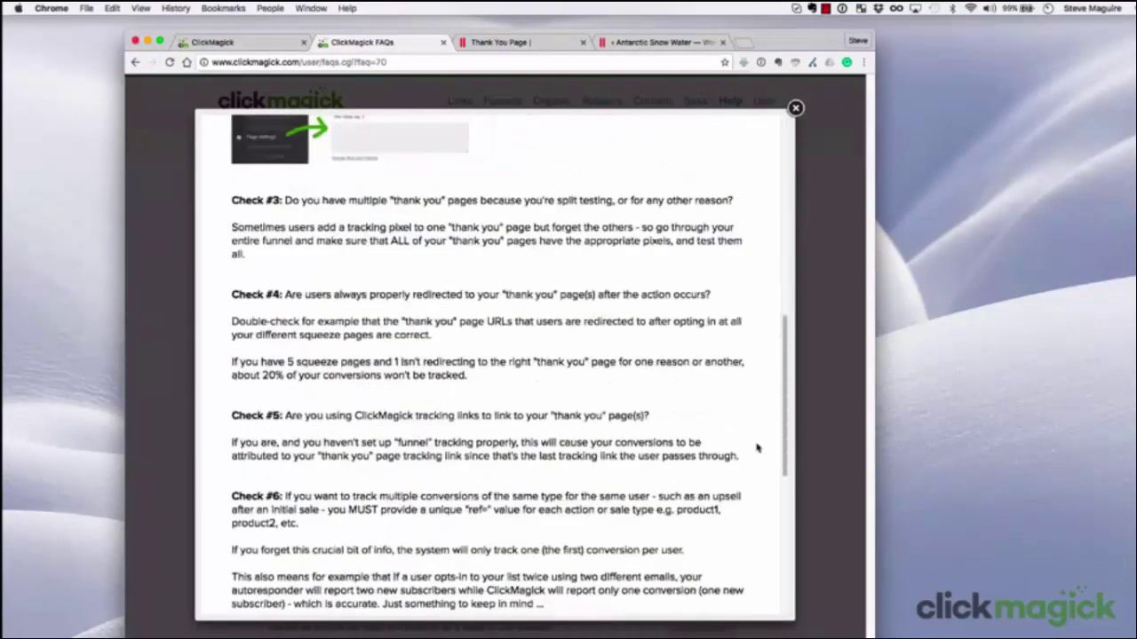
scroll(757, 448, down, 4)
scroll(757, 447, down, 1)
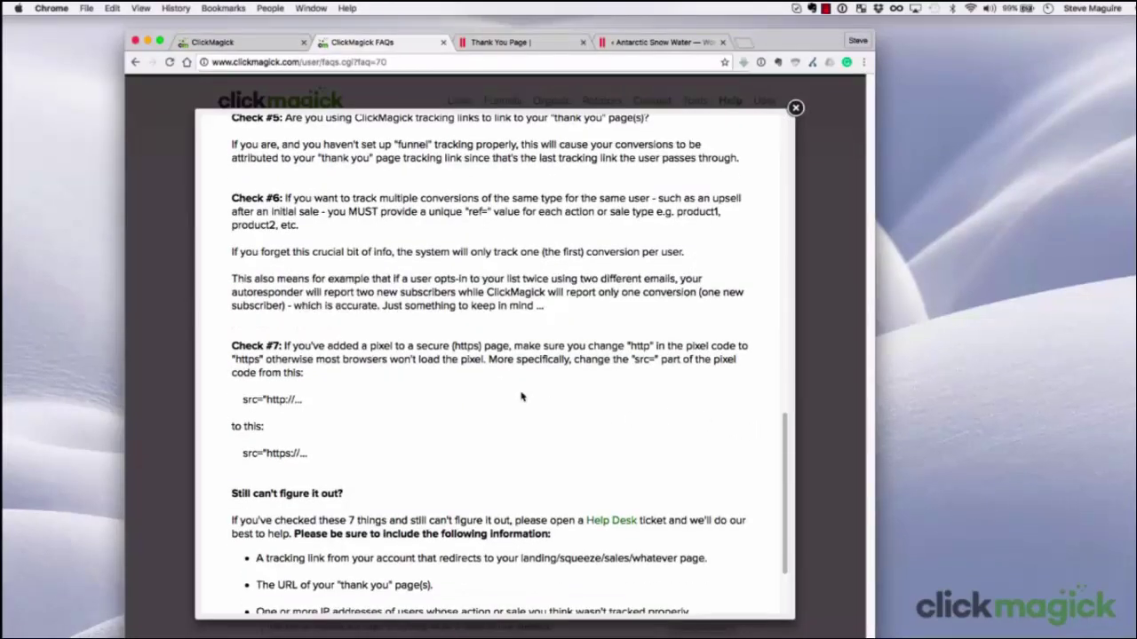
drag(285, 345, 486, 360)
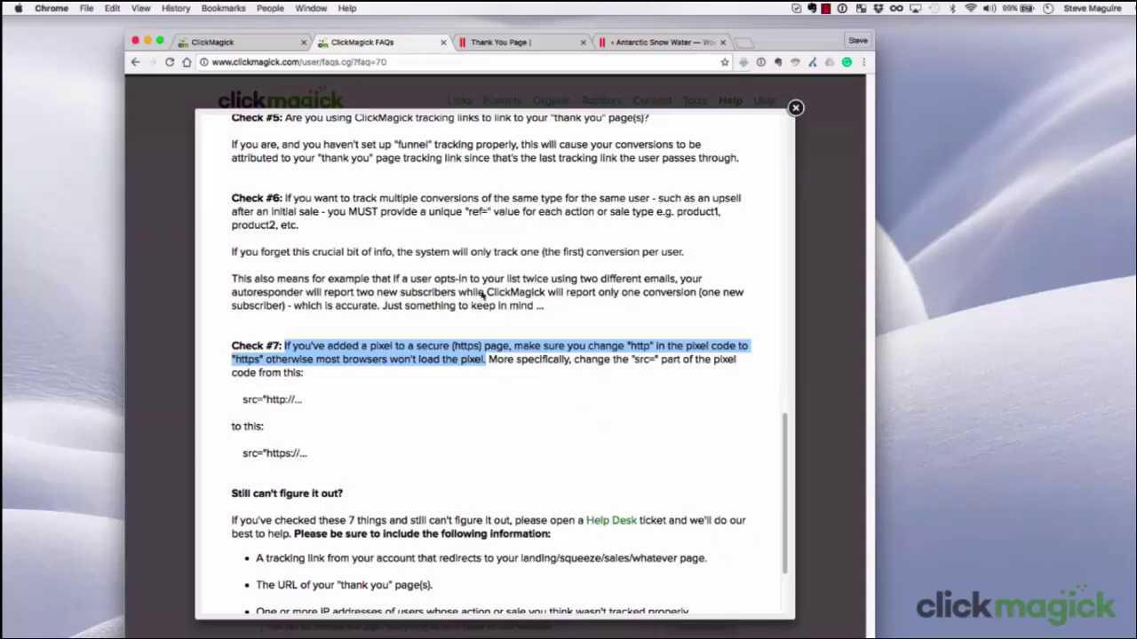
click(258, 46)
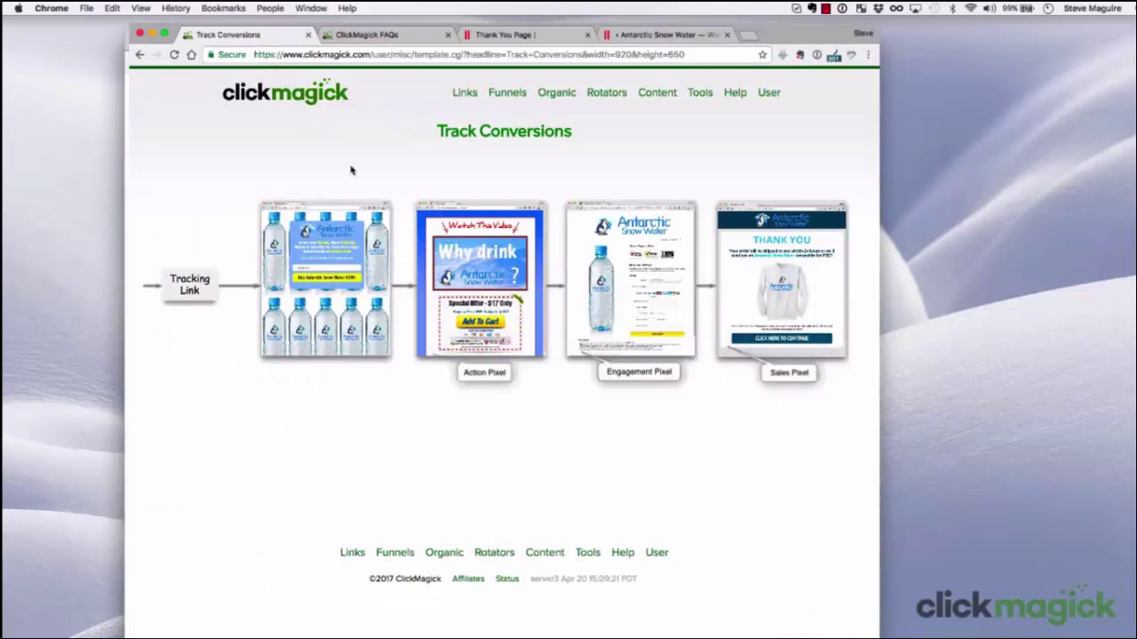